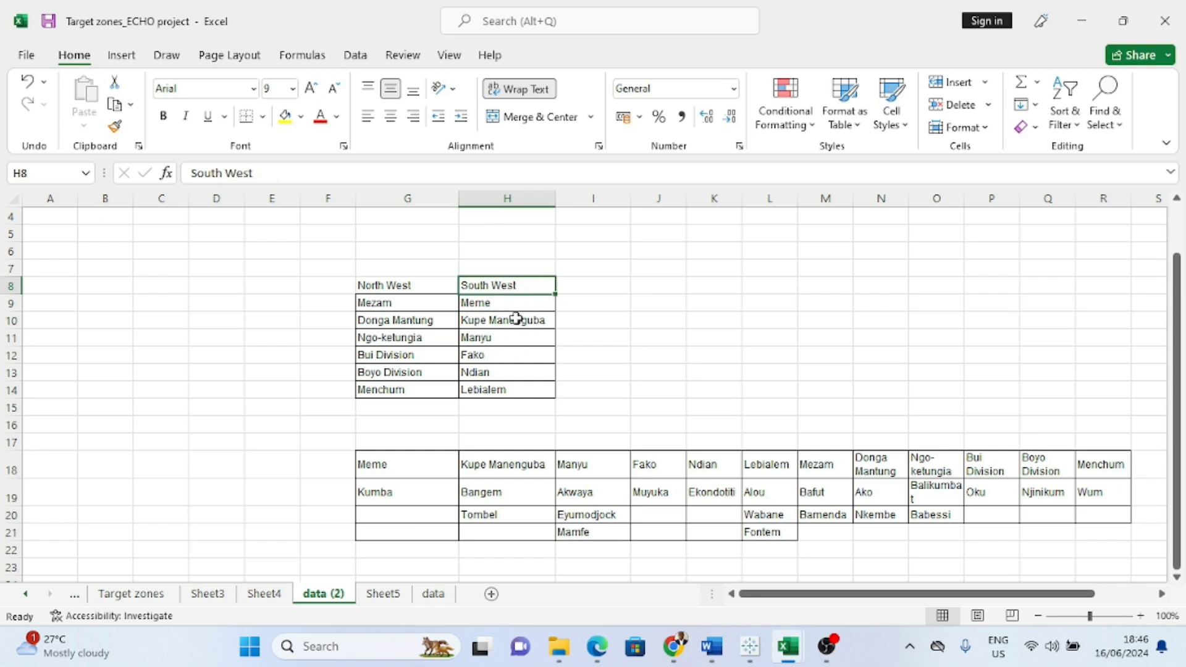
Examine the region table with its divisions in G8:H14 and the division table with its sub-divisions starting in row 18
click(514, 327)
click(484, 302)
click(492, 318)
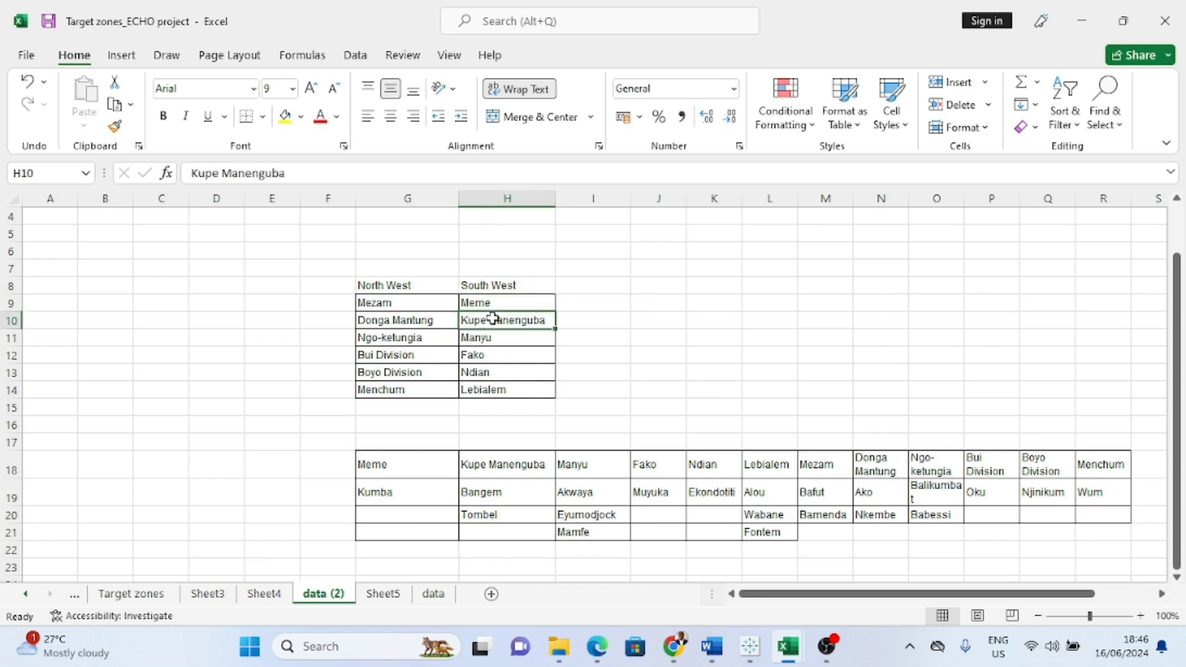
click(408, 304)
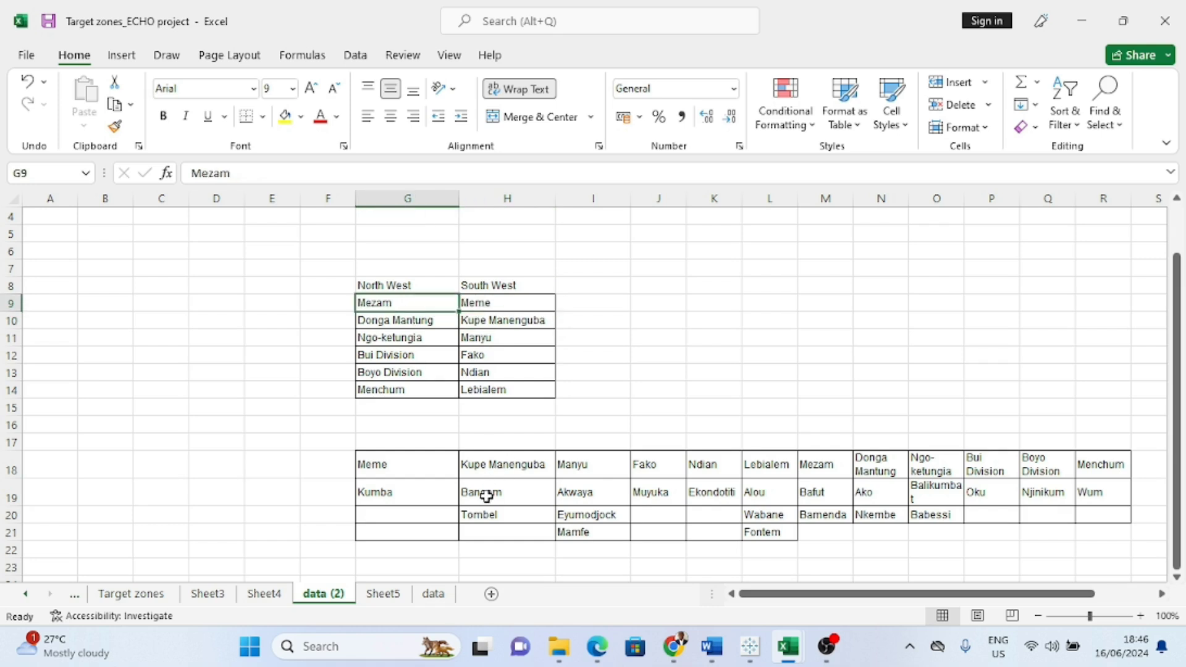
click(486, 496)
click(479, 512)
click(418, 492)
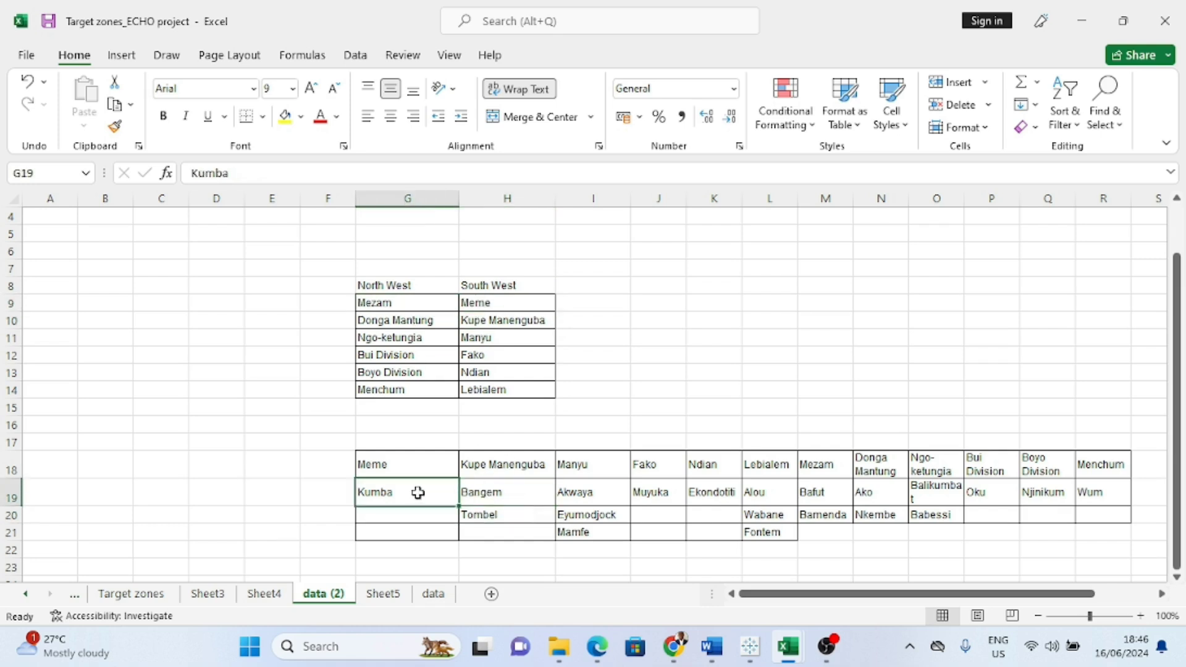
scroll(625, 476, right, 3)
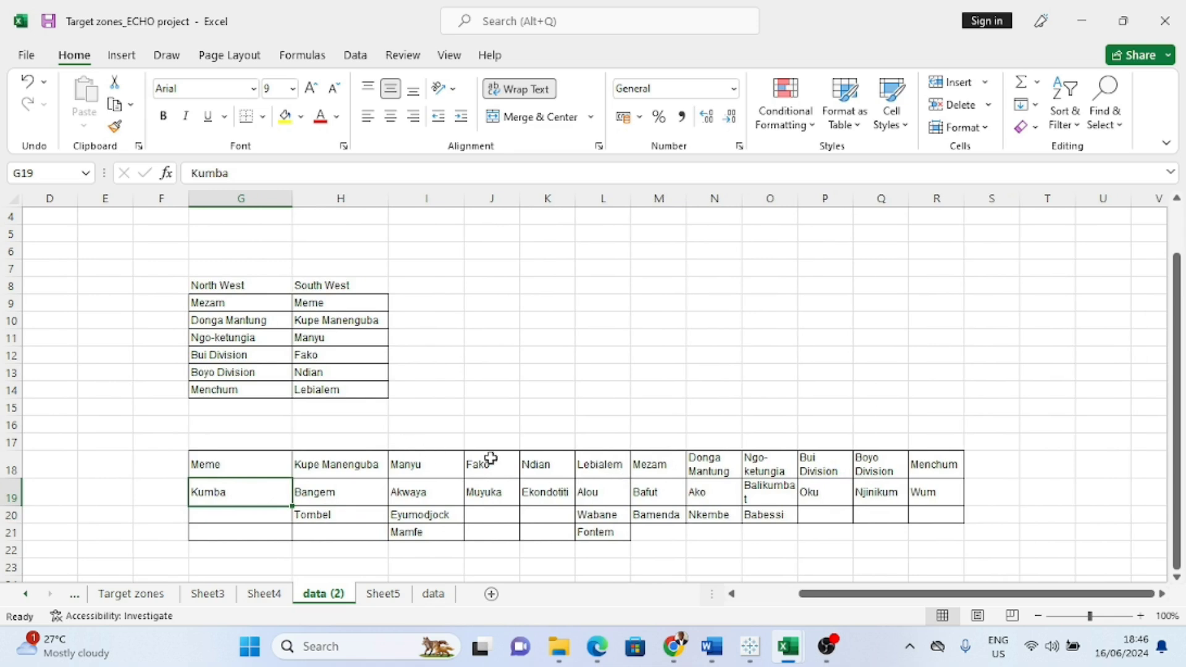
click(343, 285)
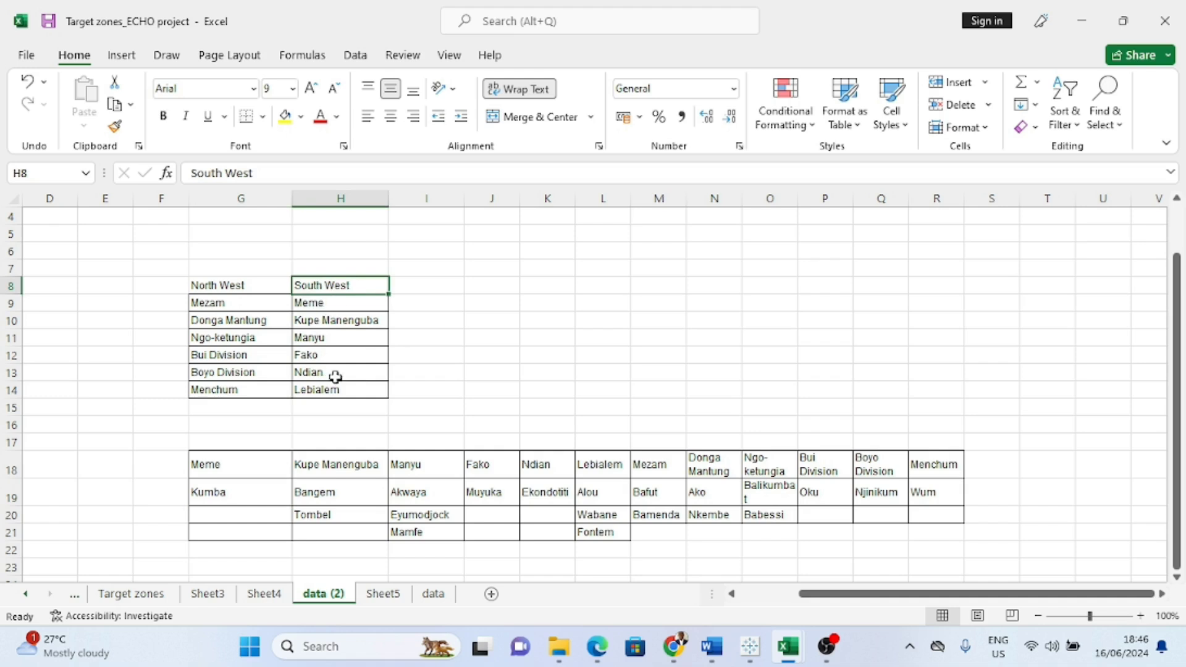
click(326, 305)
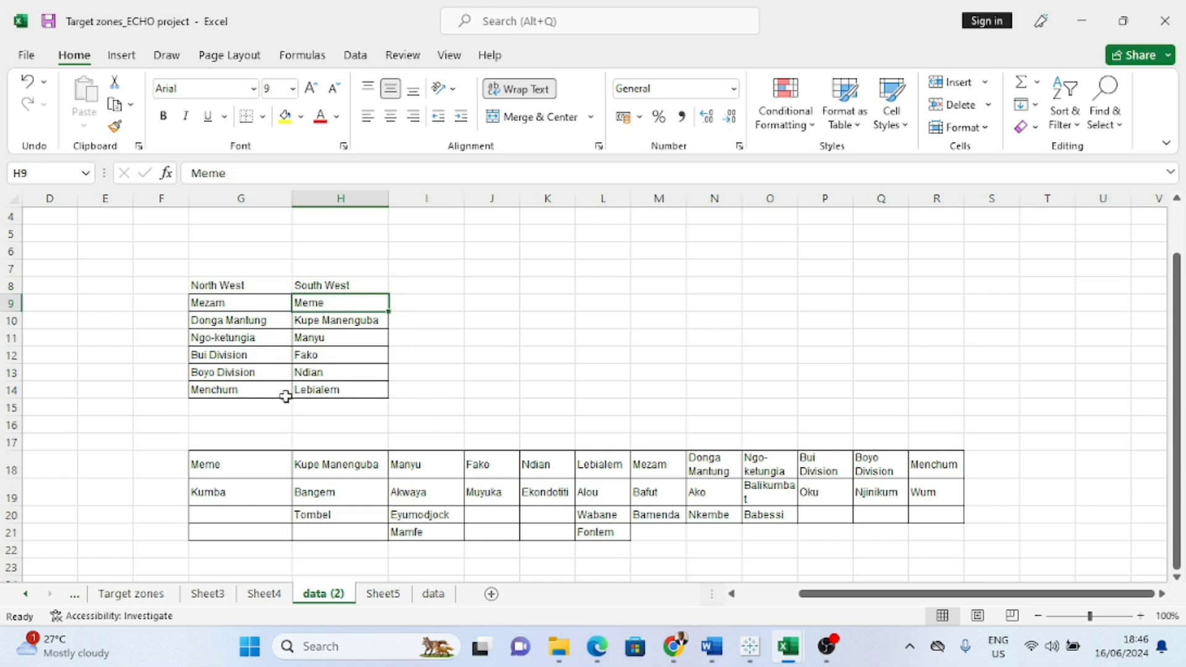
click(337, 319)
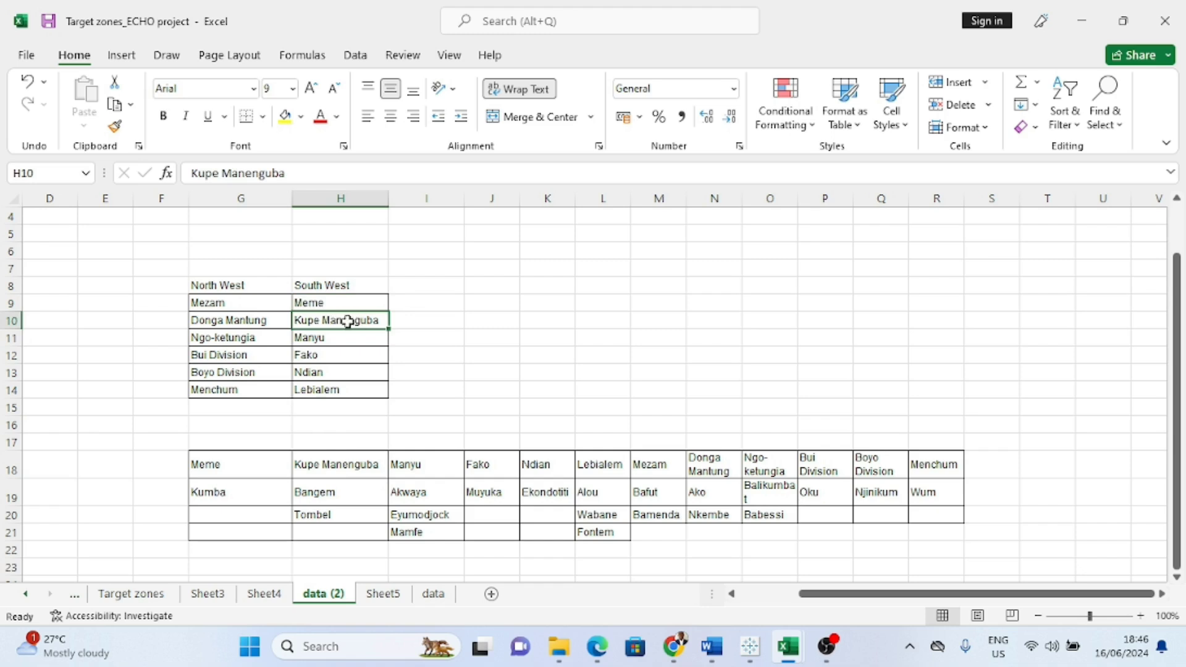
click(326, 493)
click(326, 513)
click(341, 489)
scroll(341, 489, left, 3)
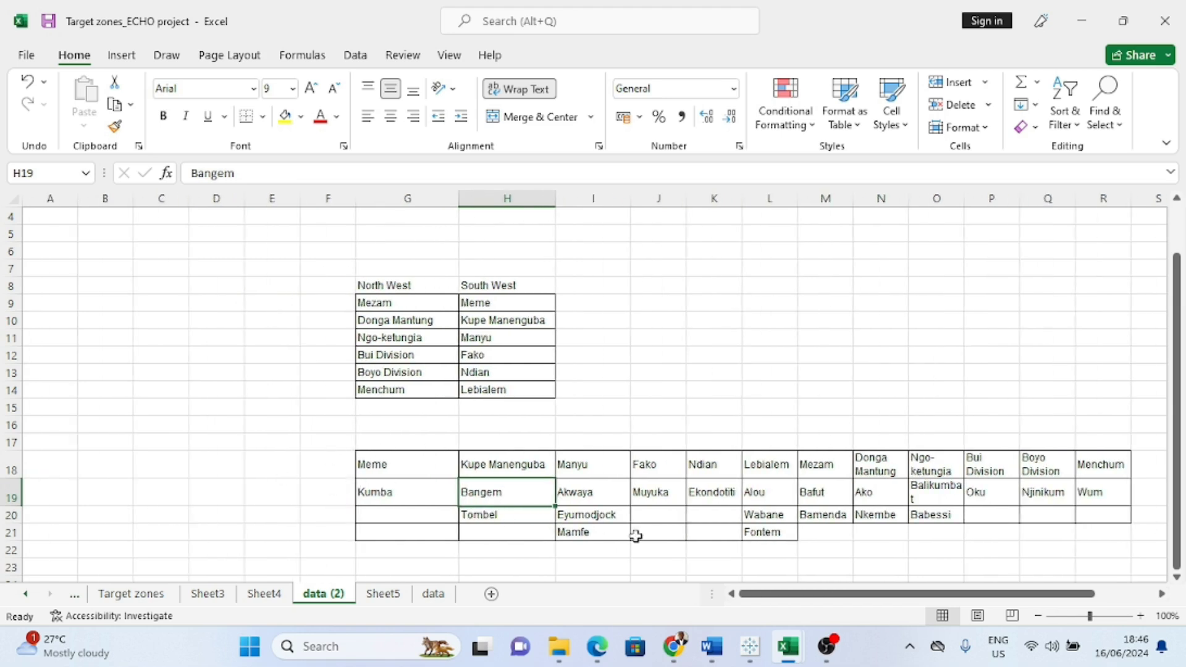
Enter the header Regions in cell B7
click(101, 283)
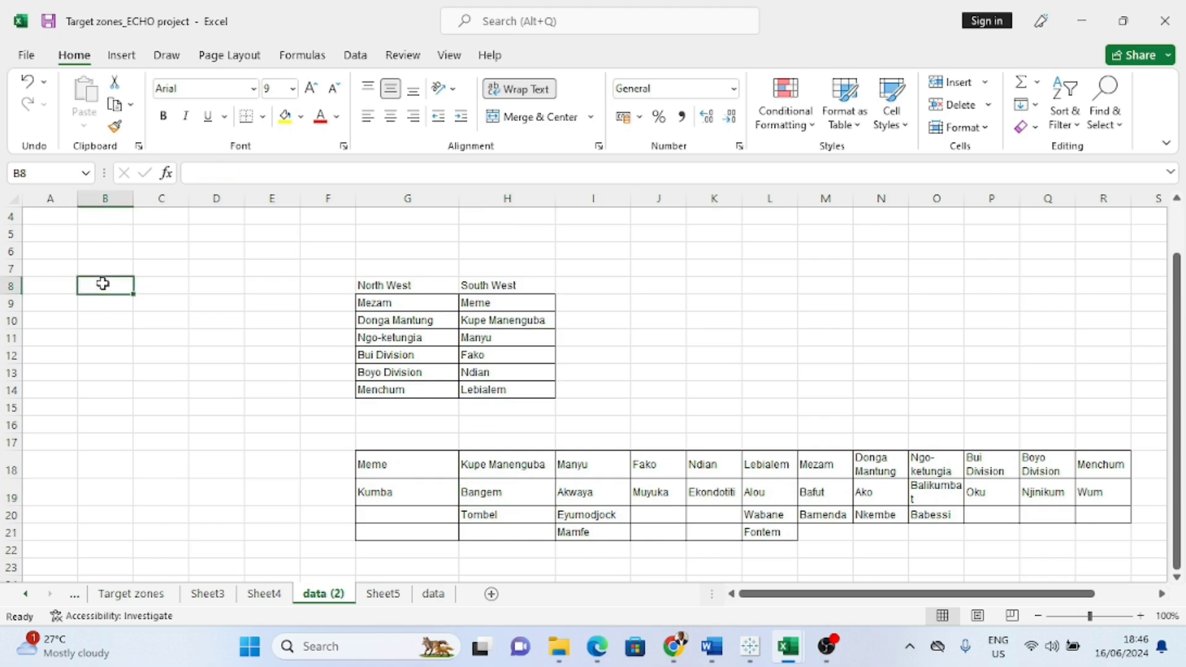
click(105, 267)
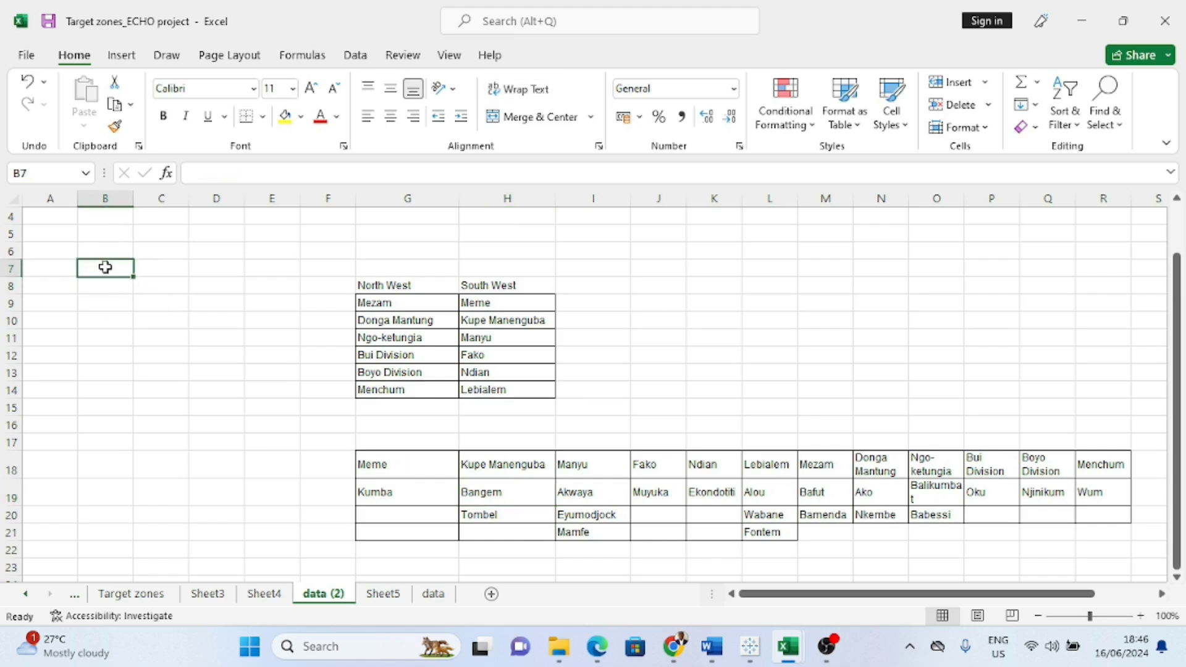
text(rEGIO)
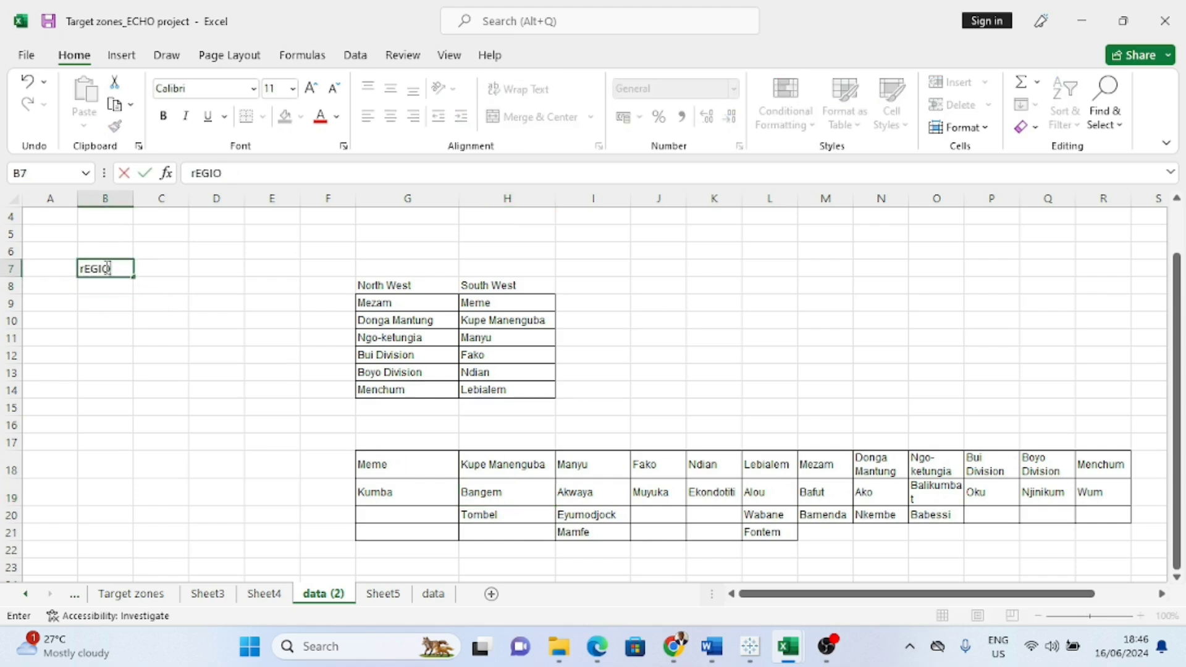
key(BackSpace)
key(BackSpace)
key(BackSpace)
key(BackSpace)
key(BackSpace)
key(BackSpace)
text(Regions)
click(175, 362)
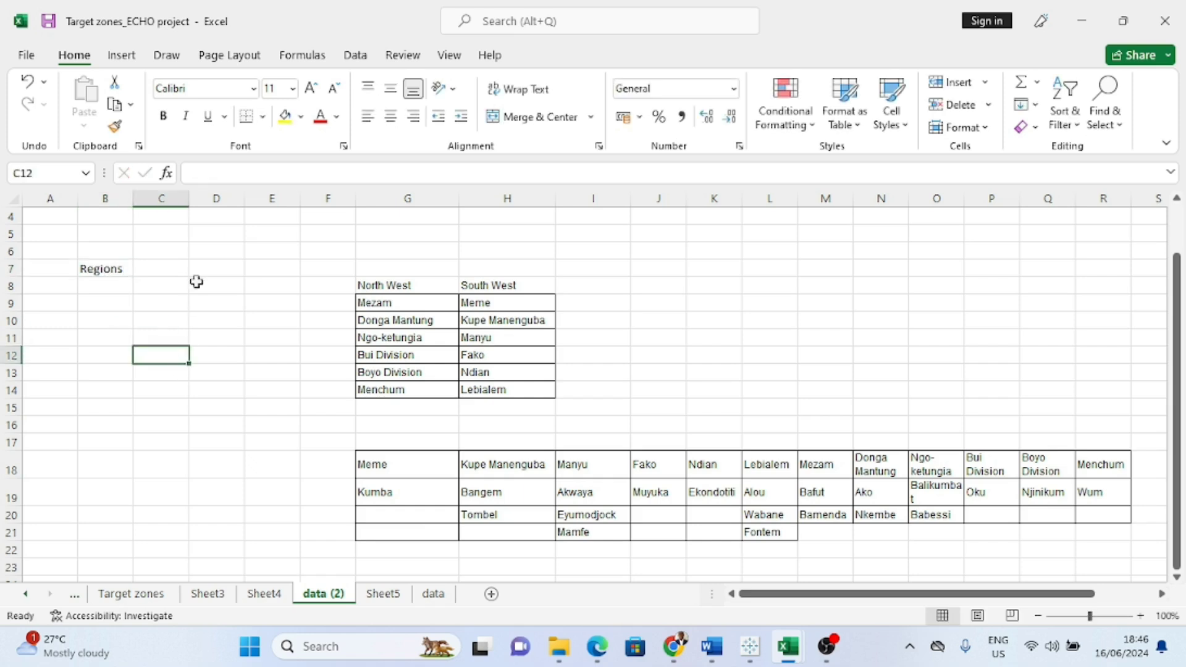
Enter the header Divisions in cell C7
click(155, 266)
text(Divisions)
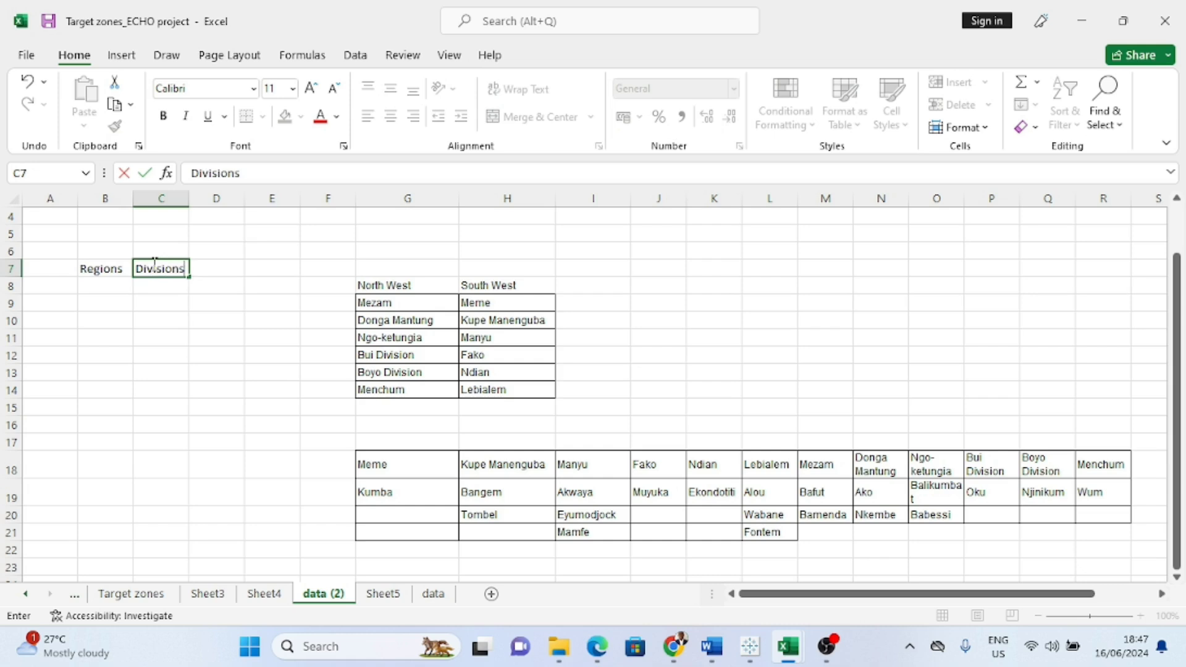
click(221, 324)
Enter the header Sub-Divisions in cell D7 and widen column D to fit it
click(214, 263)
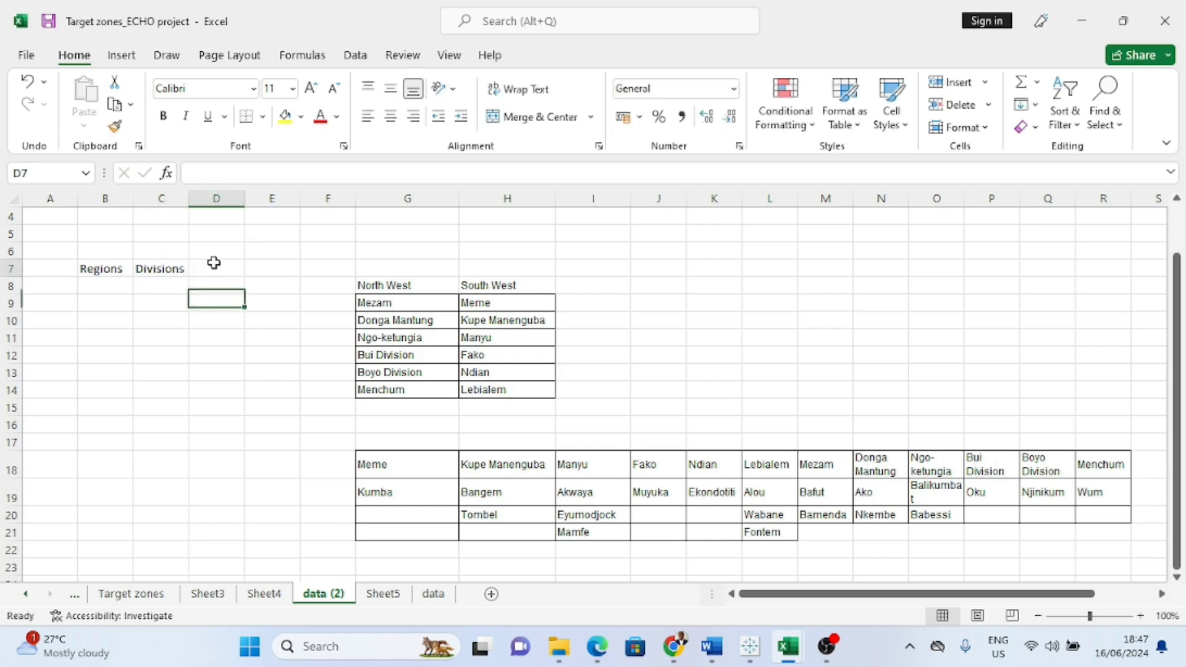
text(Sub-Divisions)
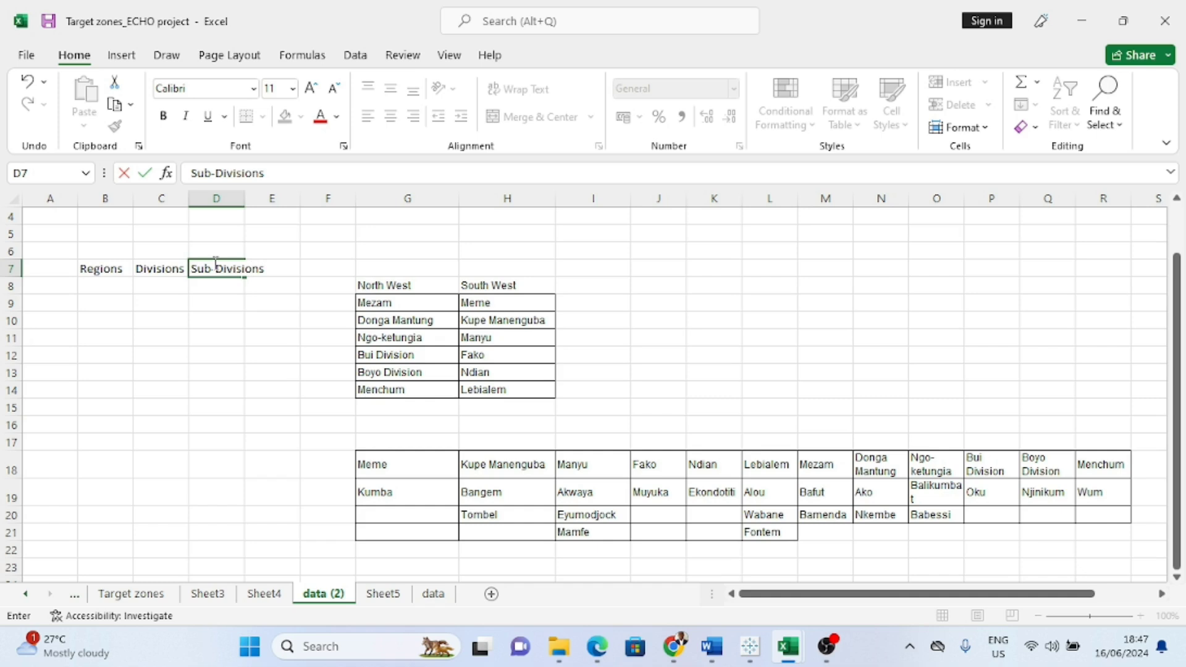
click(268, 392)
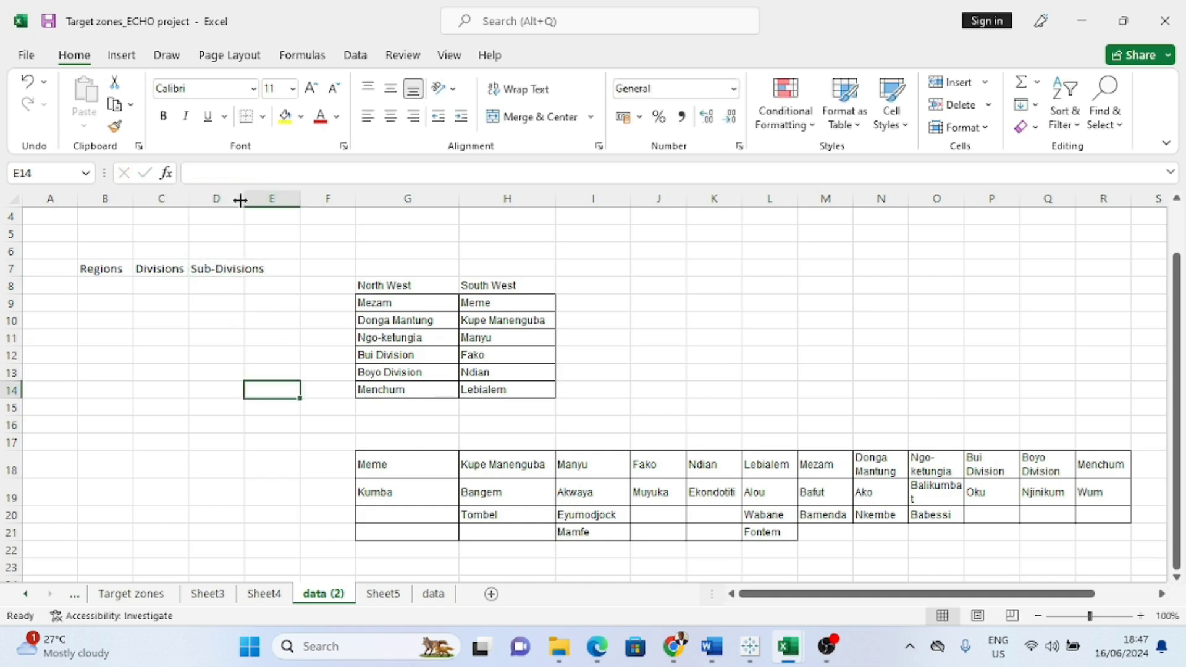
drag(240, 199, 269, 199)
click(222, 285)
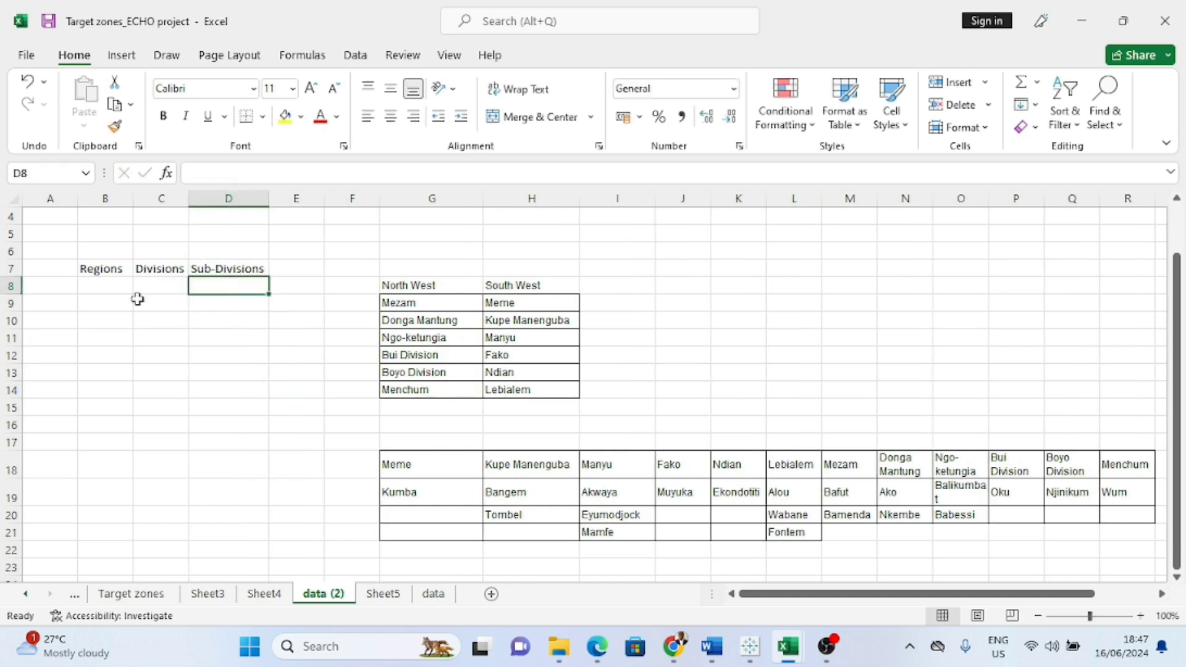
Add a List data validation to cell B8 with the region names =$G$8:$H$8 as its source
click(105, 285)
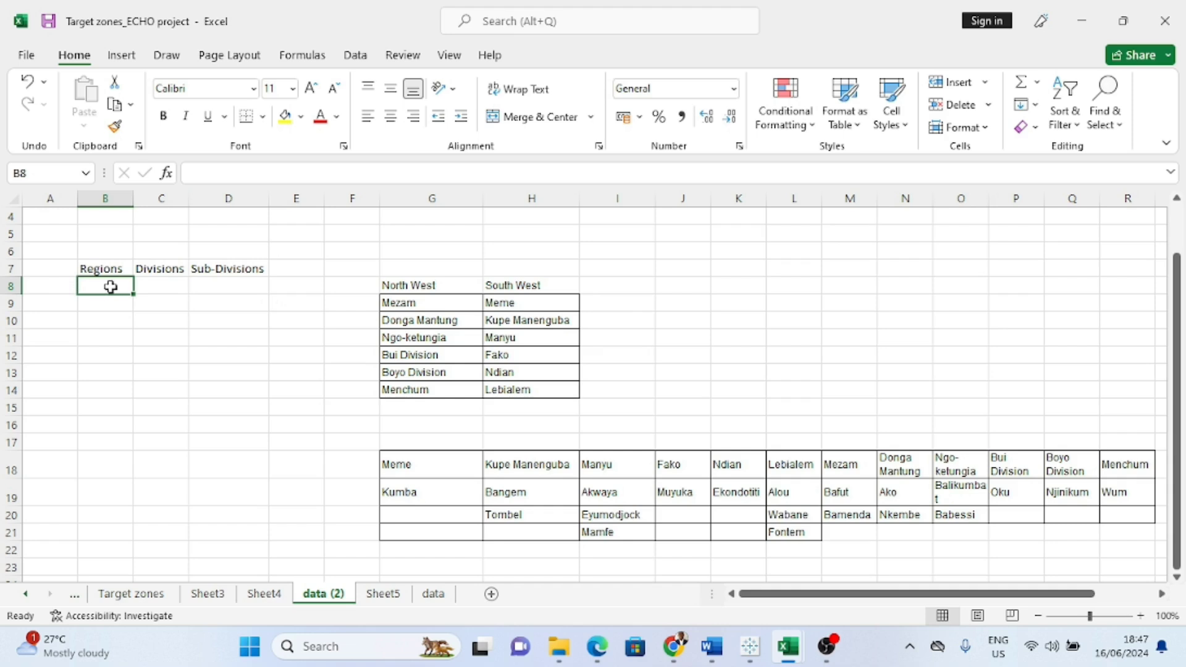
click(355, 55)
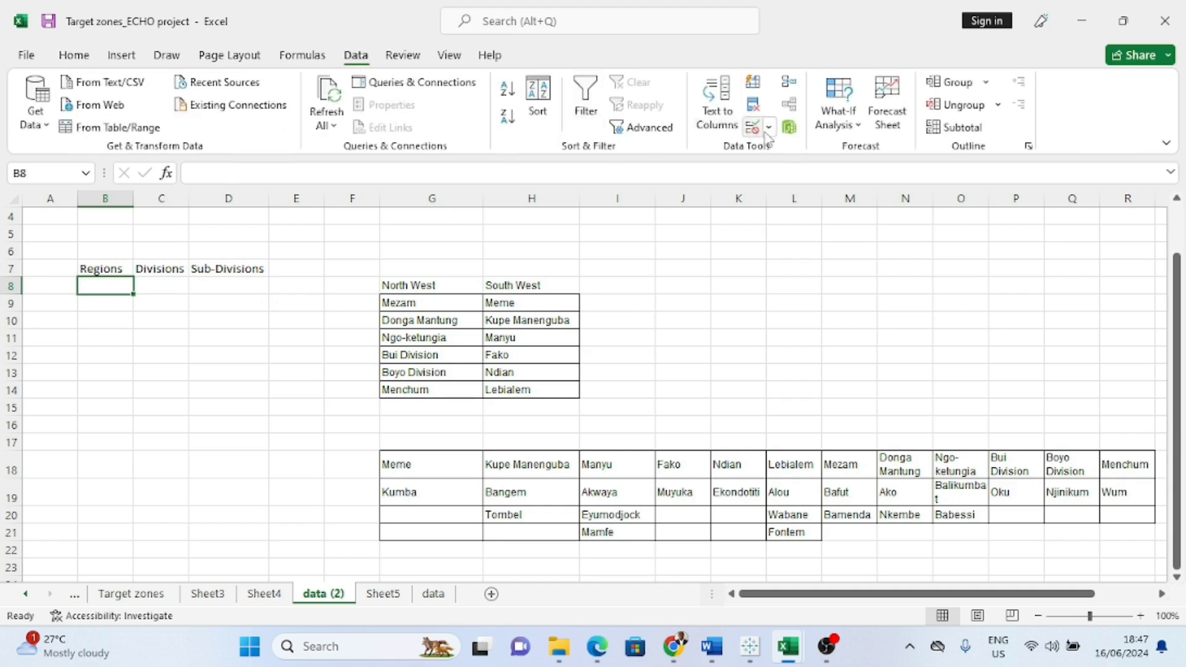
click(753, 126)
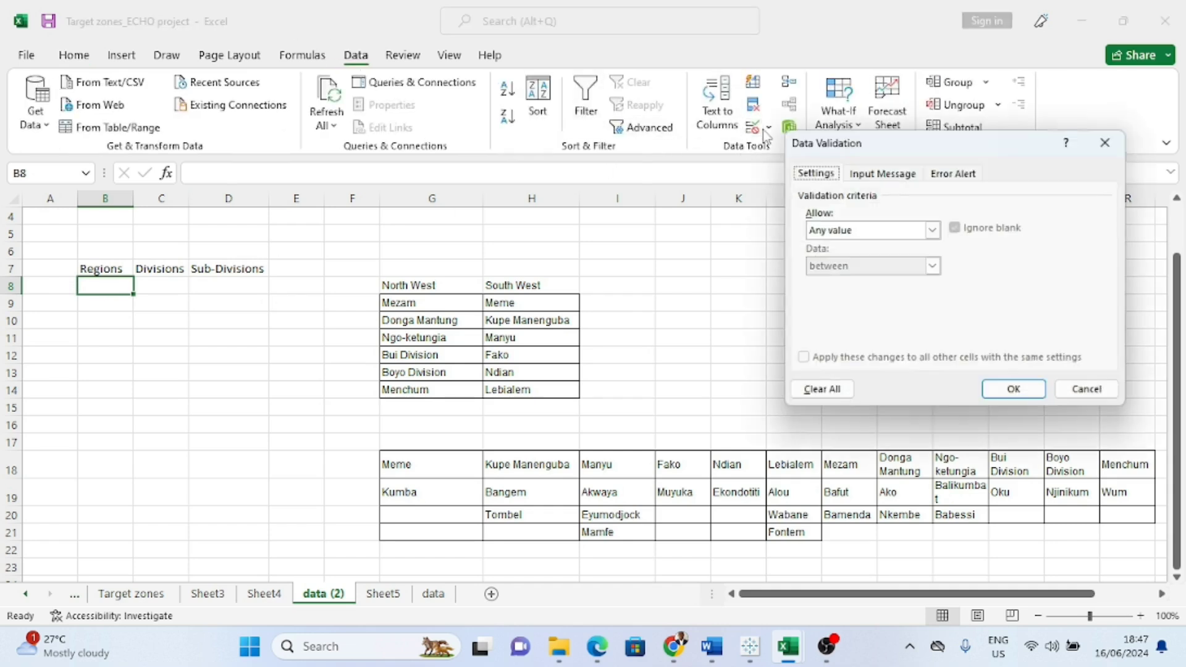
drag(966, 144, 470, 265)
click(434, 344)
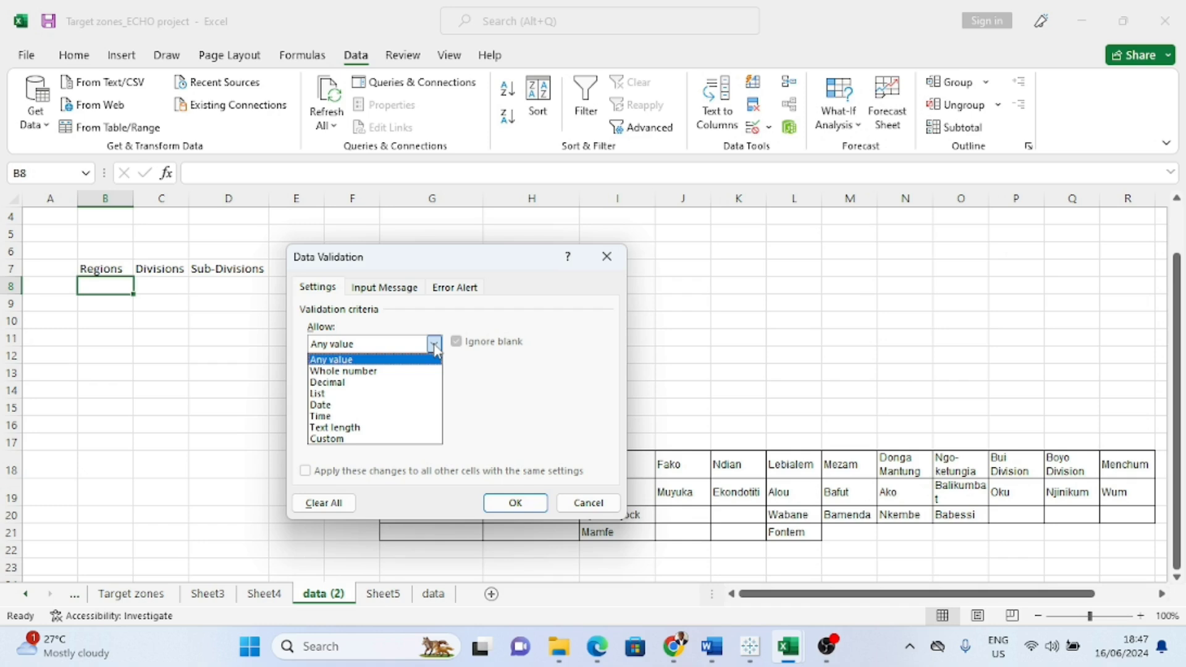
click(336, 395)
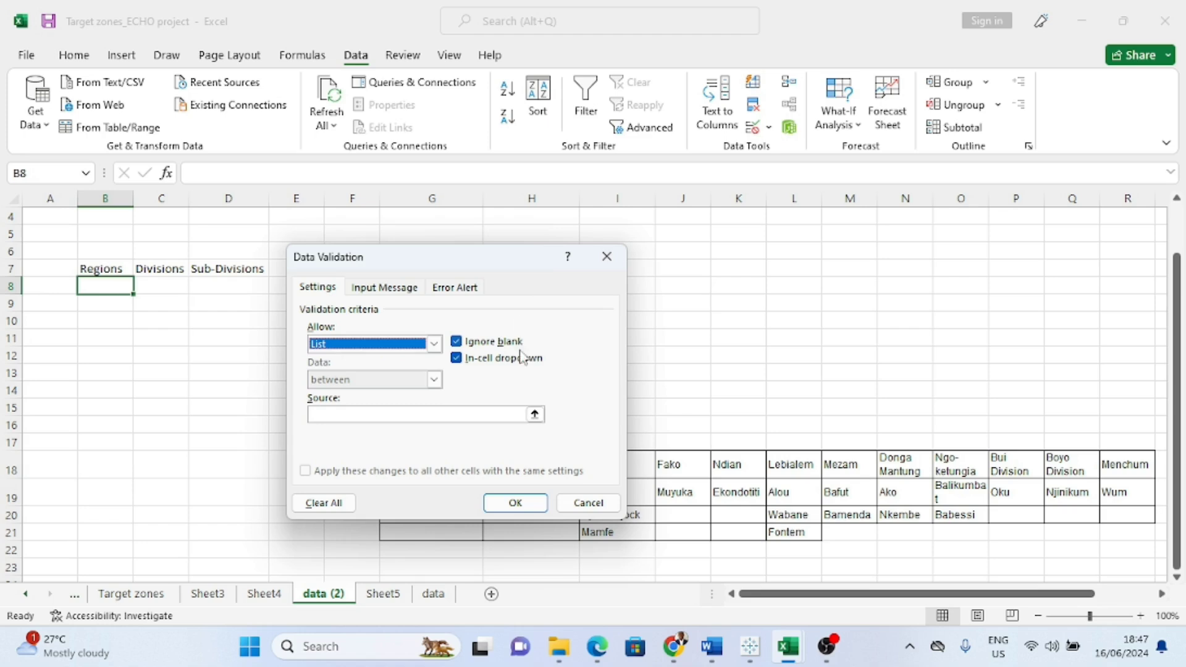
click(535, 414)
drag(485, 260, 250, 376)
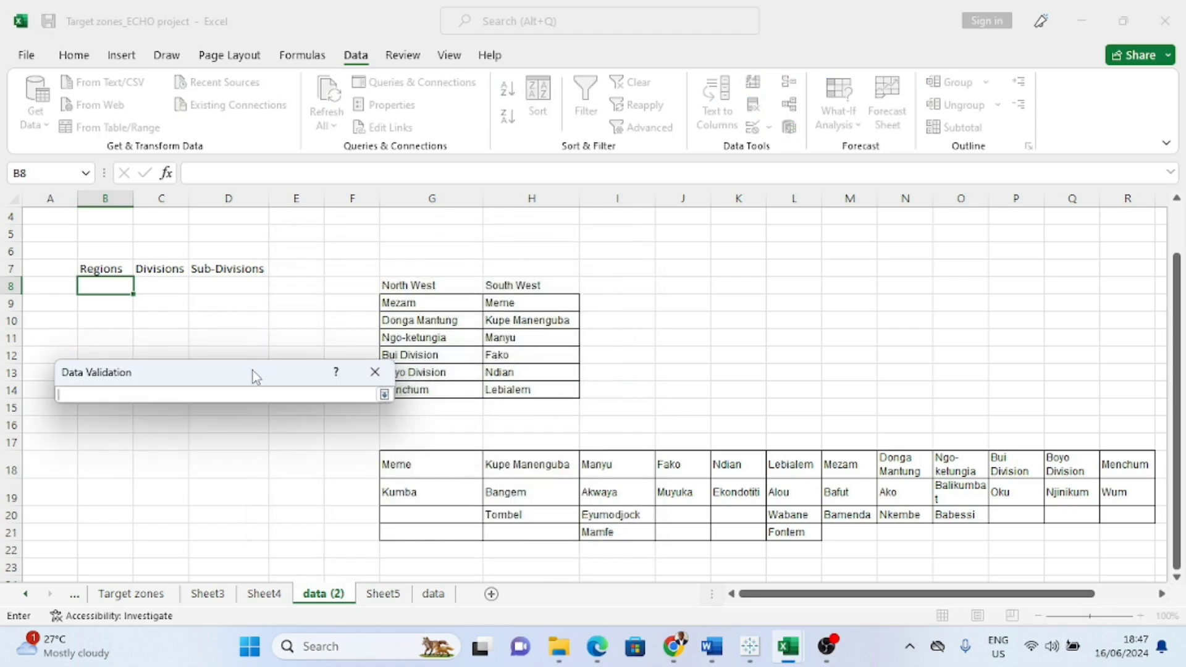
drag(397, 286, 520, 282)
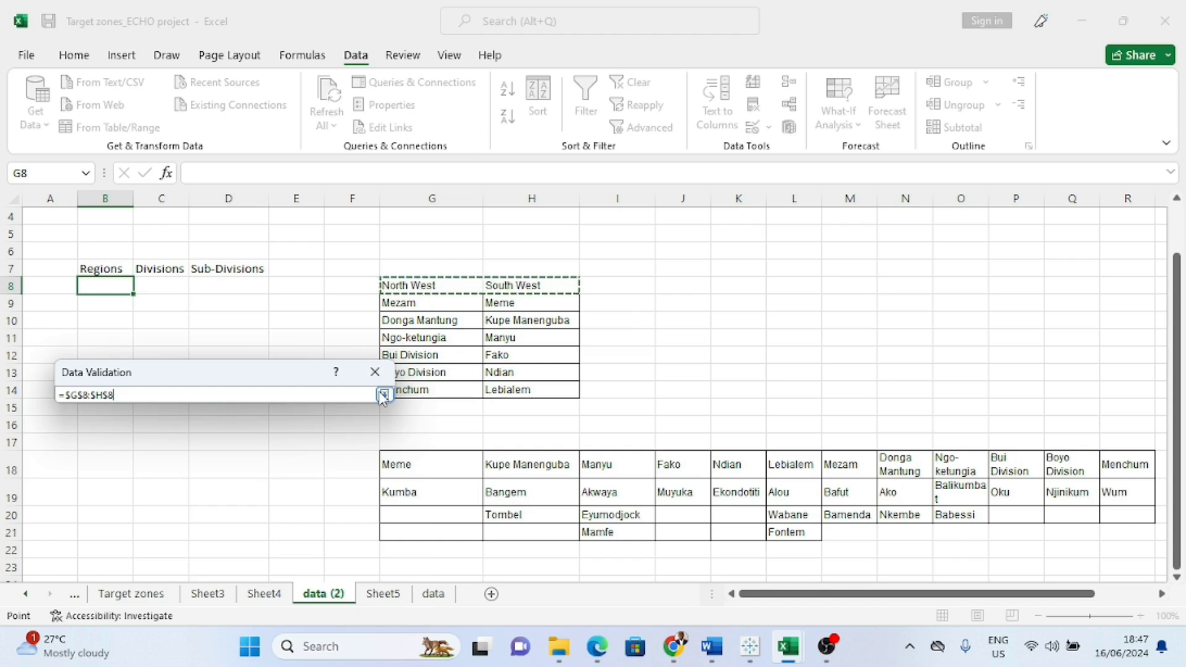
click(384, 394)
click(282, 618)
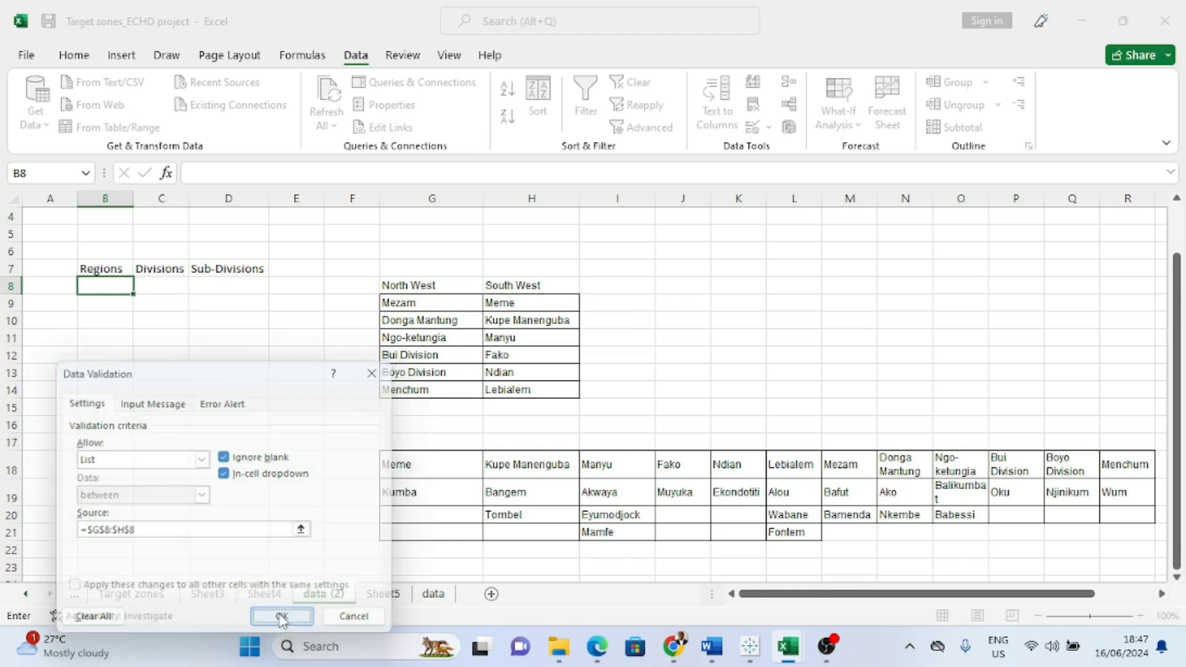
Choose South West from the dropdown in cell B8 and autofit column B to the entry
click(142, 286)
click(142, 299)
click(142, 286)
click(115, 317)
click(166, 306)
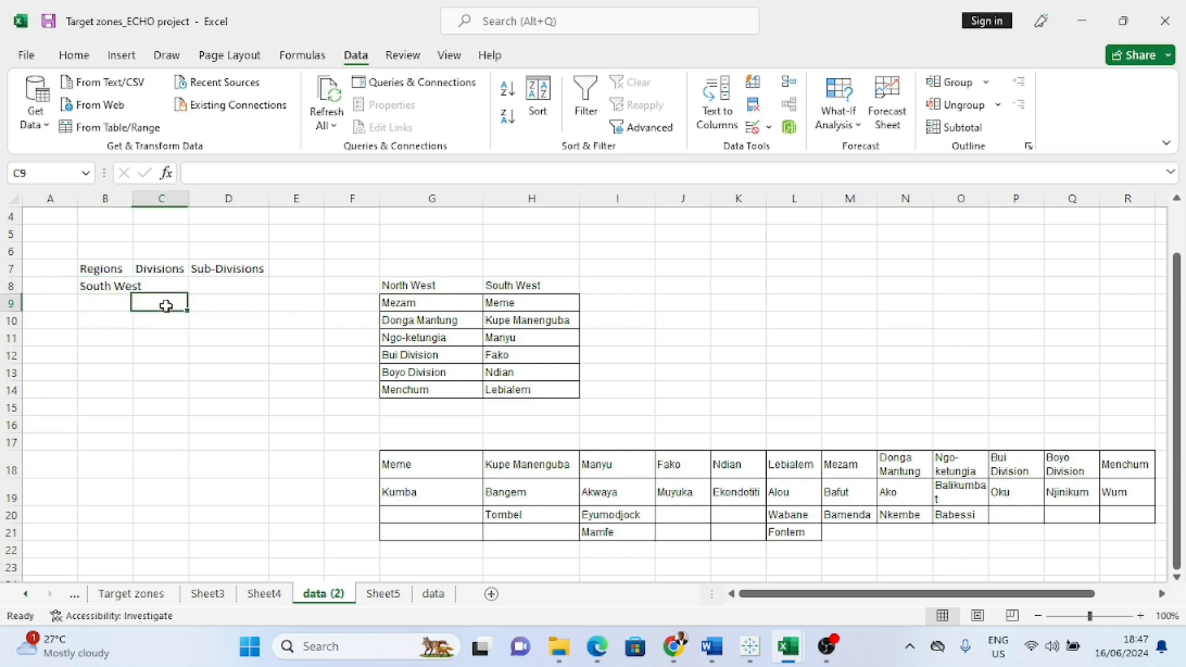
click(165, 285)
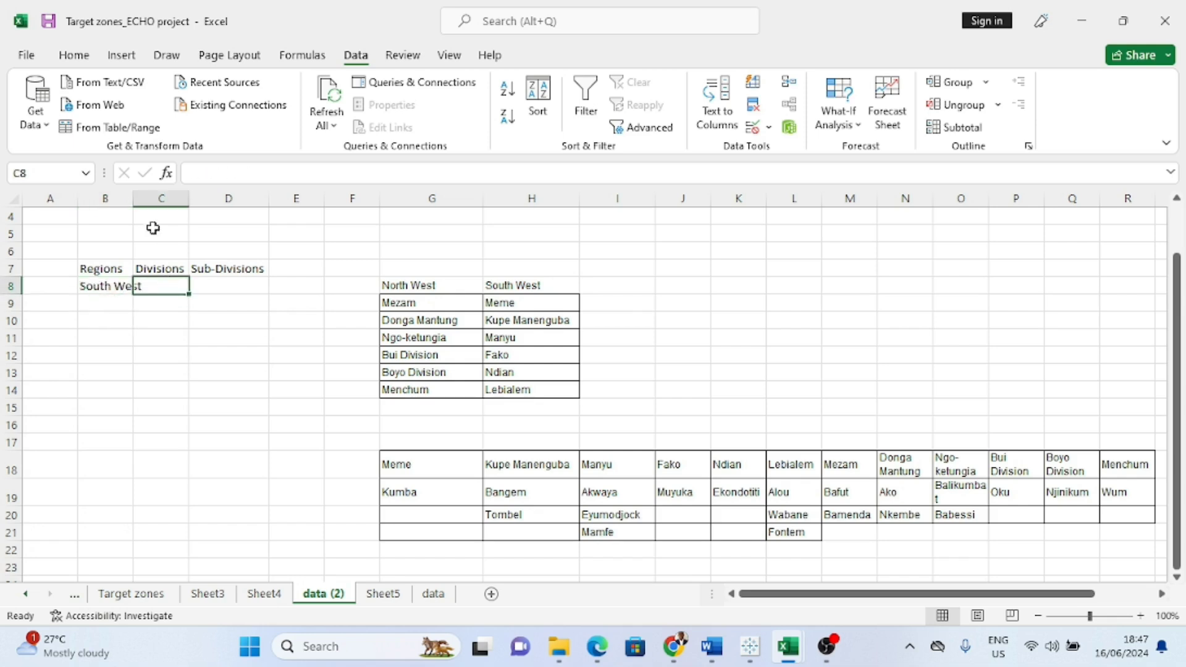
double_click(135, 194)
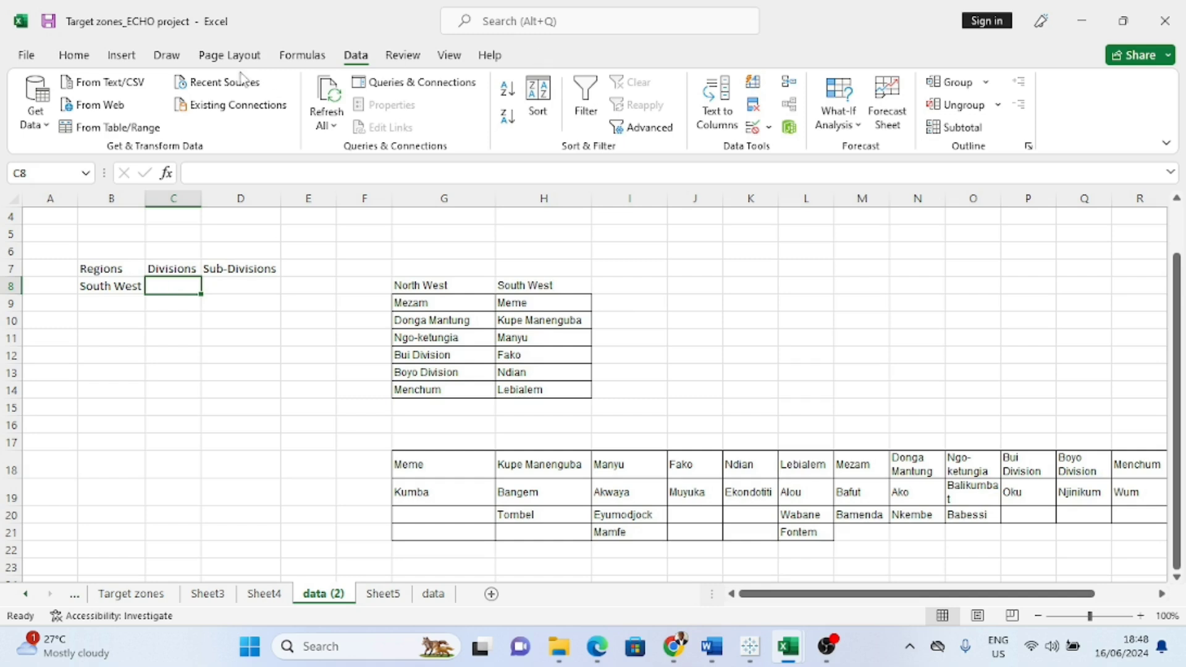
Open data validation for cell C8 under Divisions and allow a List
click(767, 130)
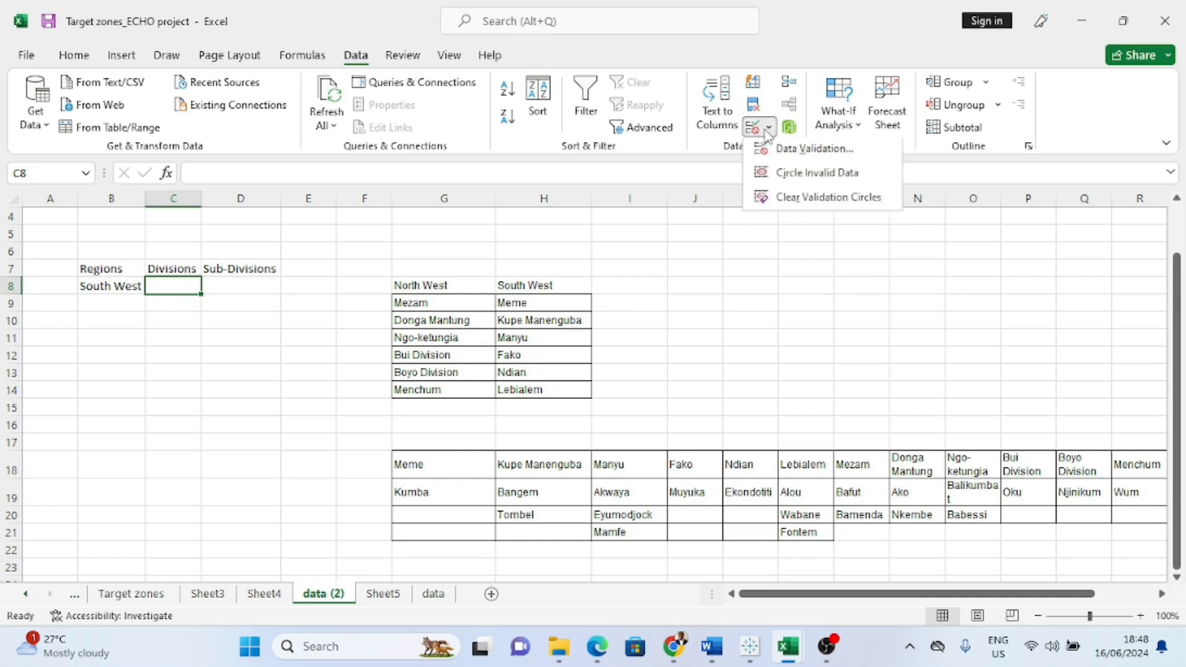
click(788, 151)
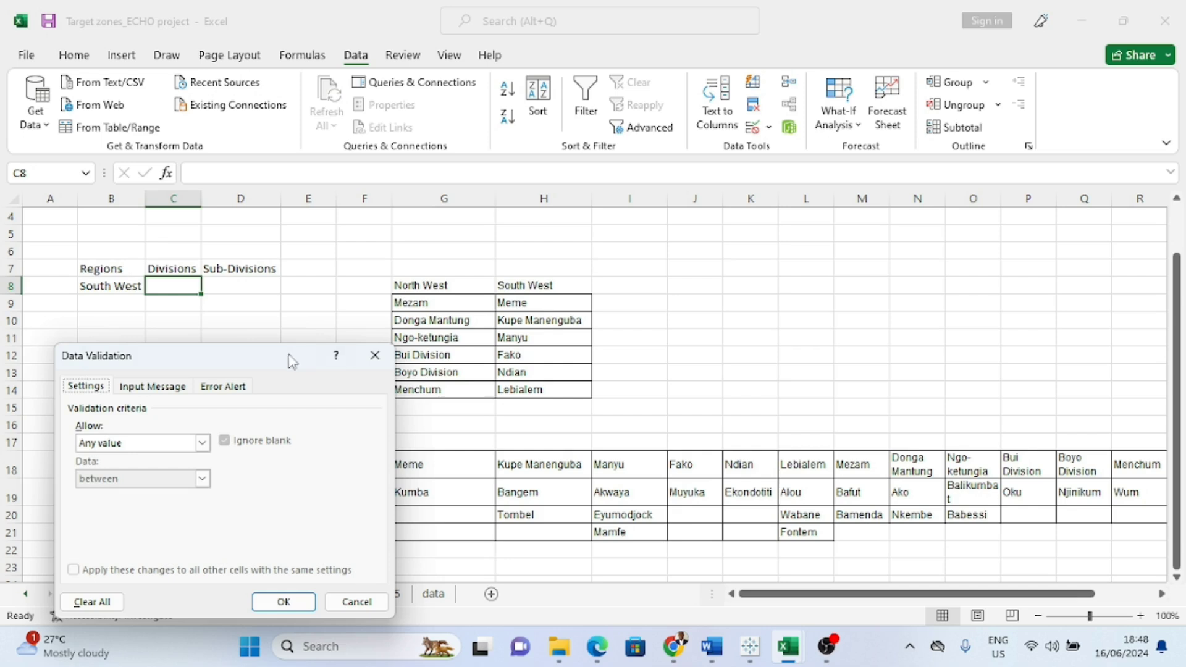
drag(274, 357, 625, 227)
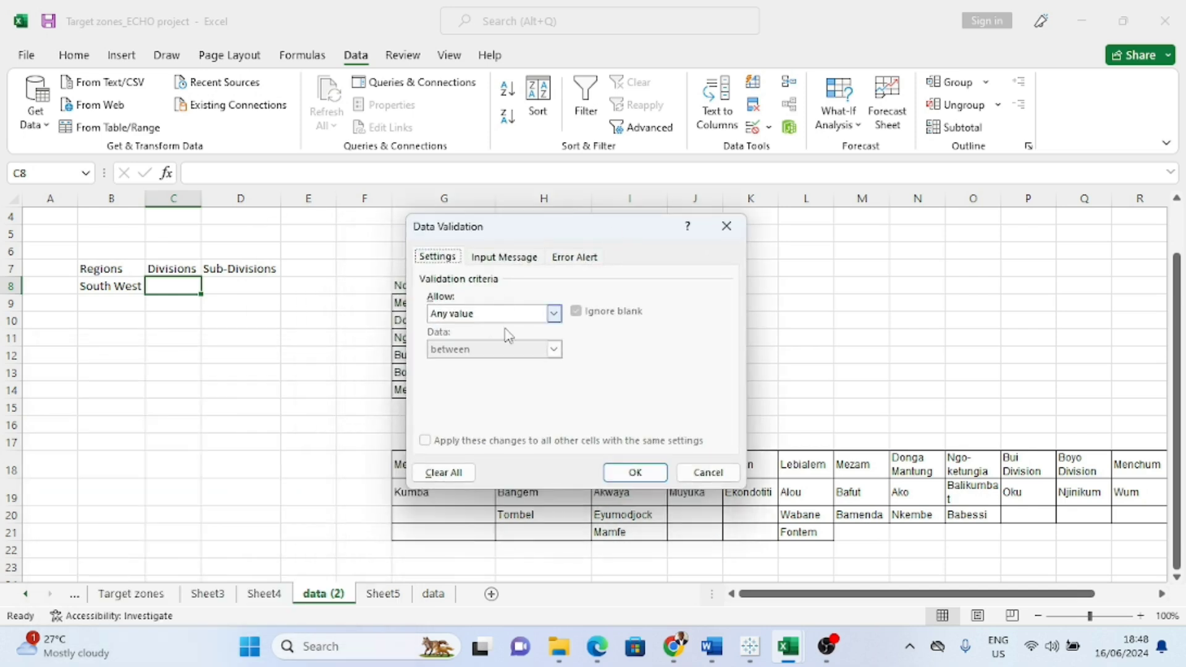
click(554, 314)
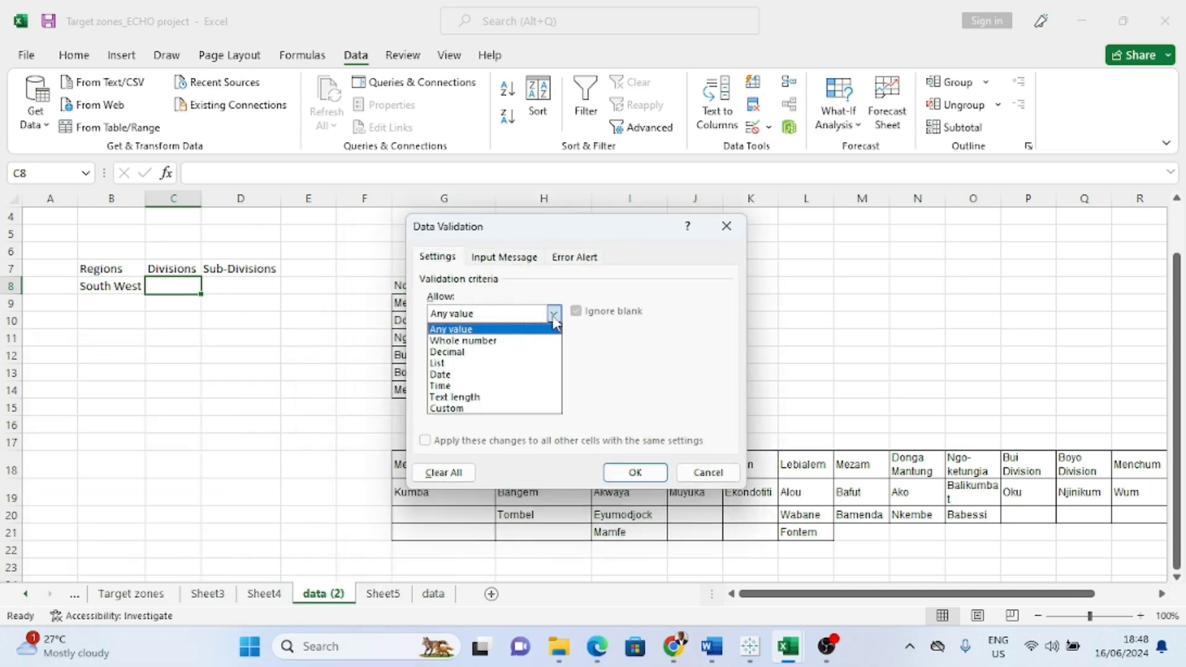
click(458, 367)
Set the source of cell C8's List validation to =xlookup($B$8,$G$8:$H$8,$G$9:$H$14) and apply it
click(479, 383)
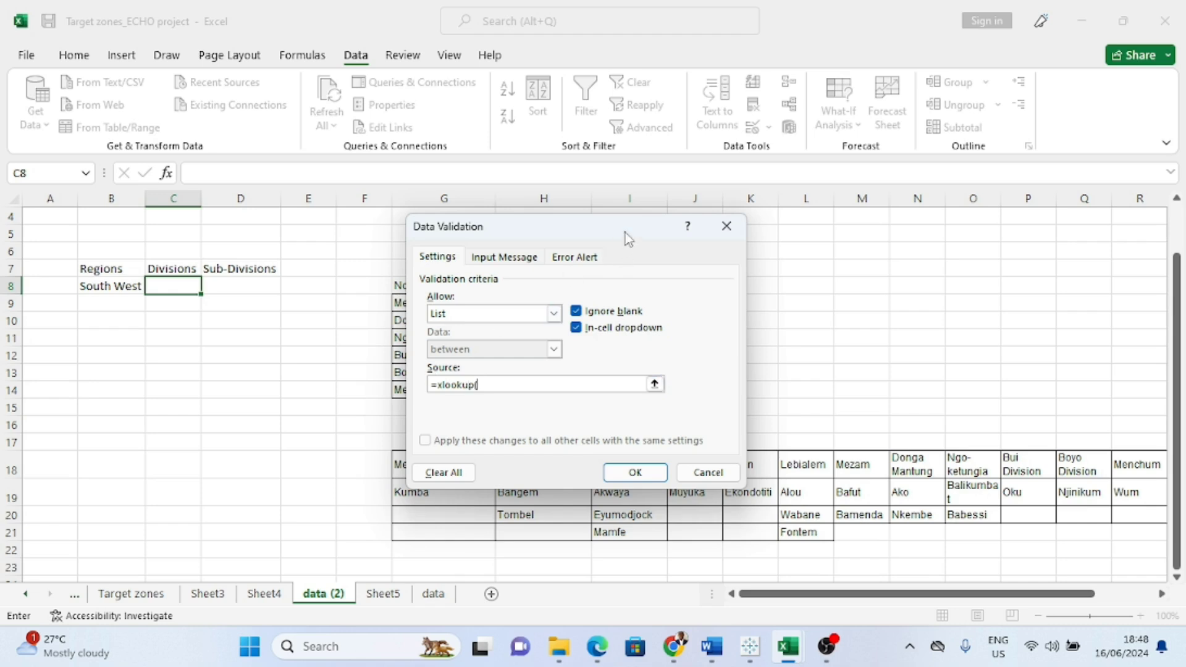
drag(626, 237, 605, 383)
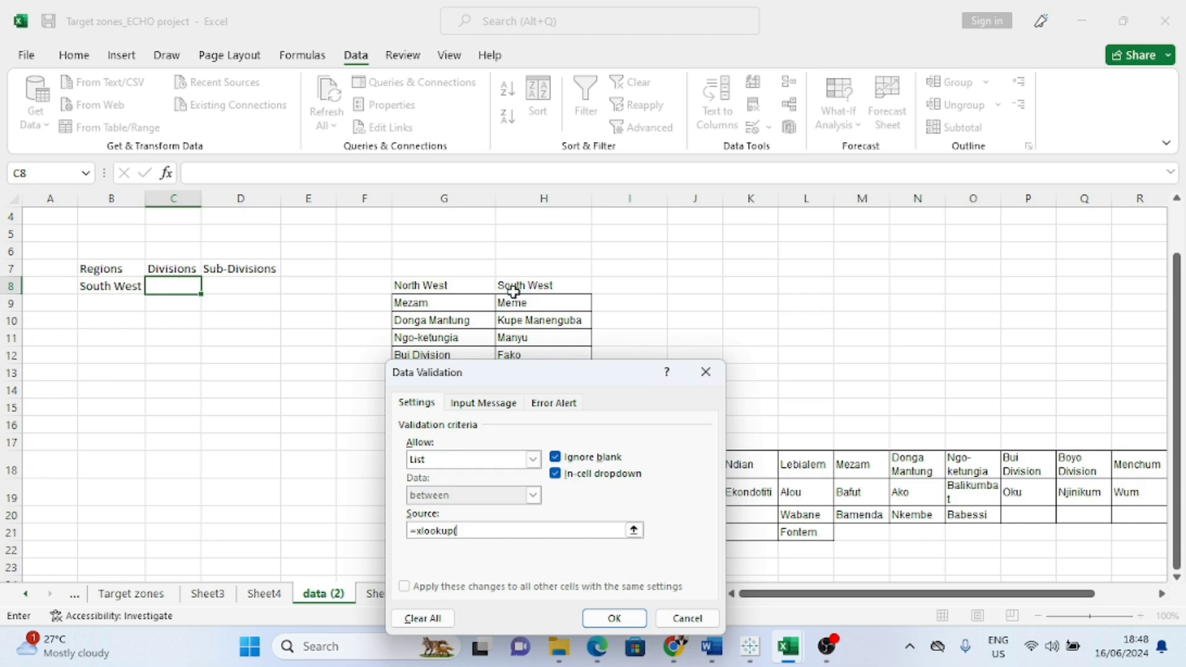
click(115, 286)
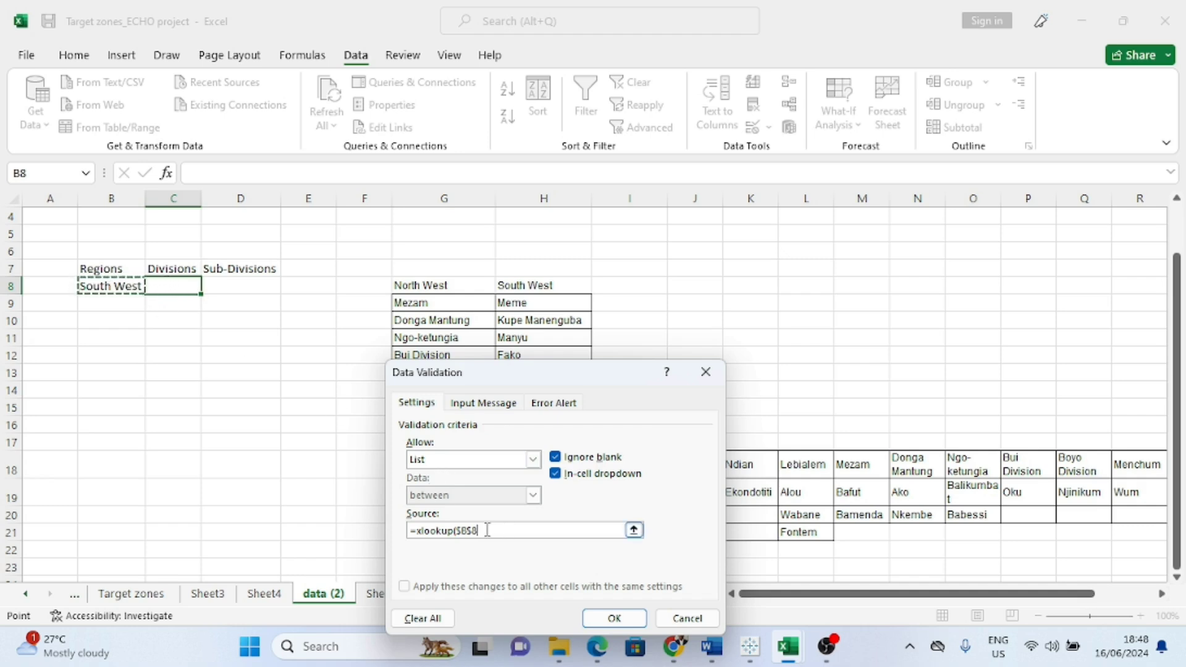
text(,)
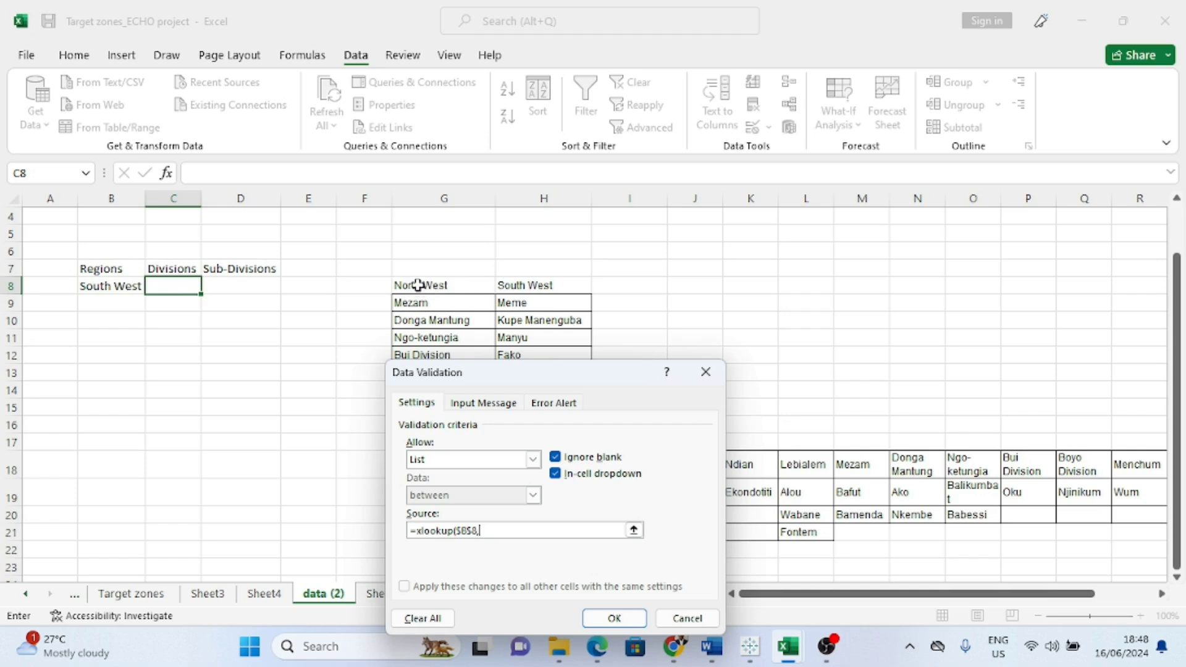
drag(418, 284, 551, 287)
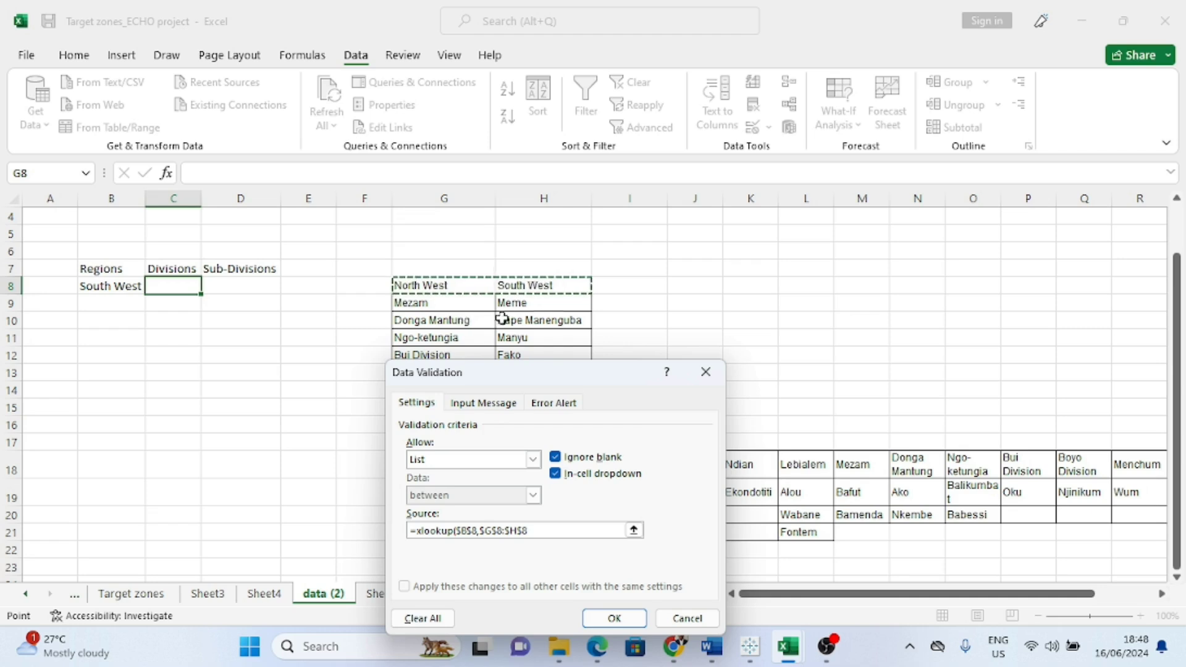
text(,)
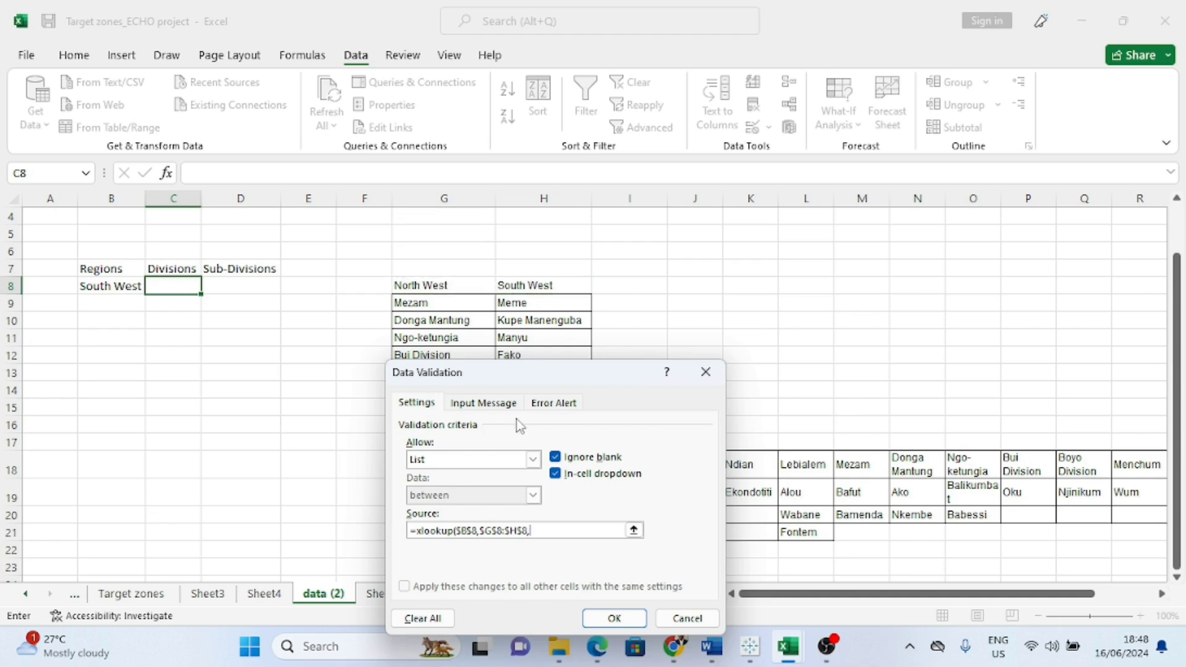
drag(613, 381, 381, 449)
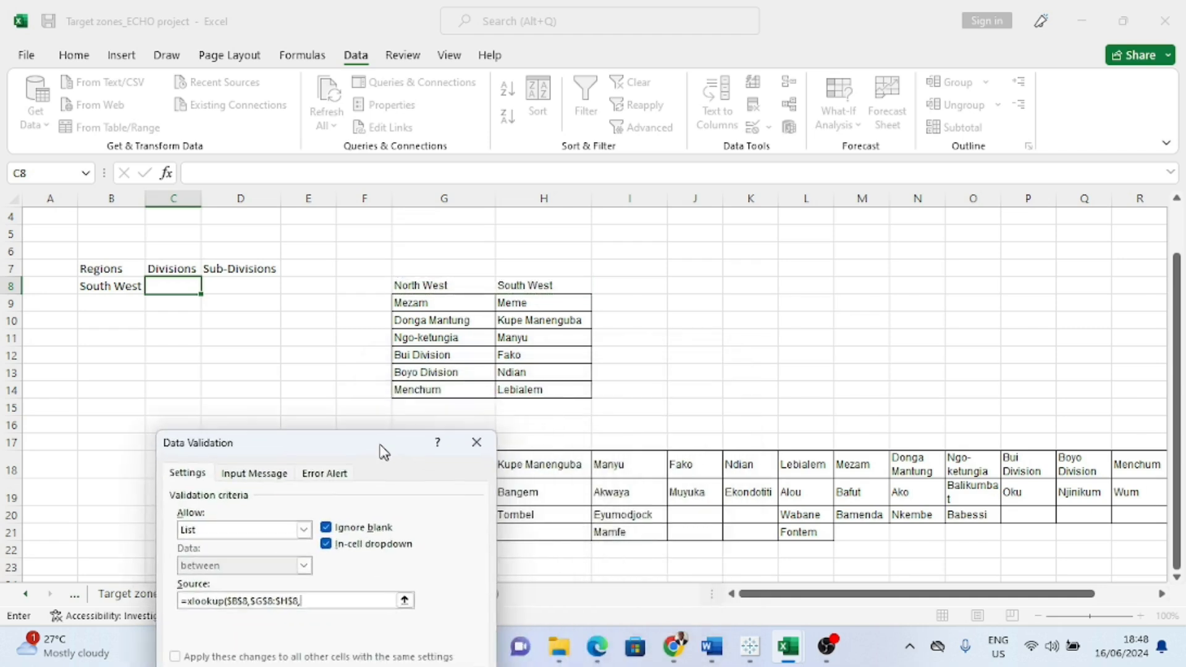
drag(423, 303, 552, 384)
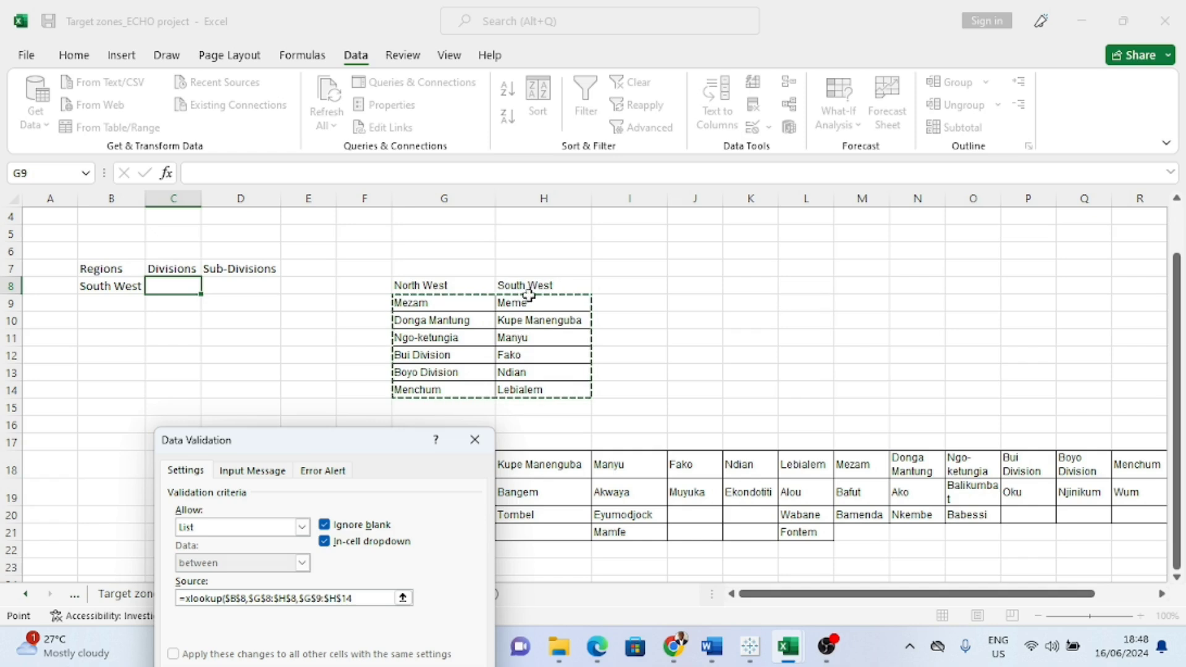
text())
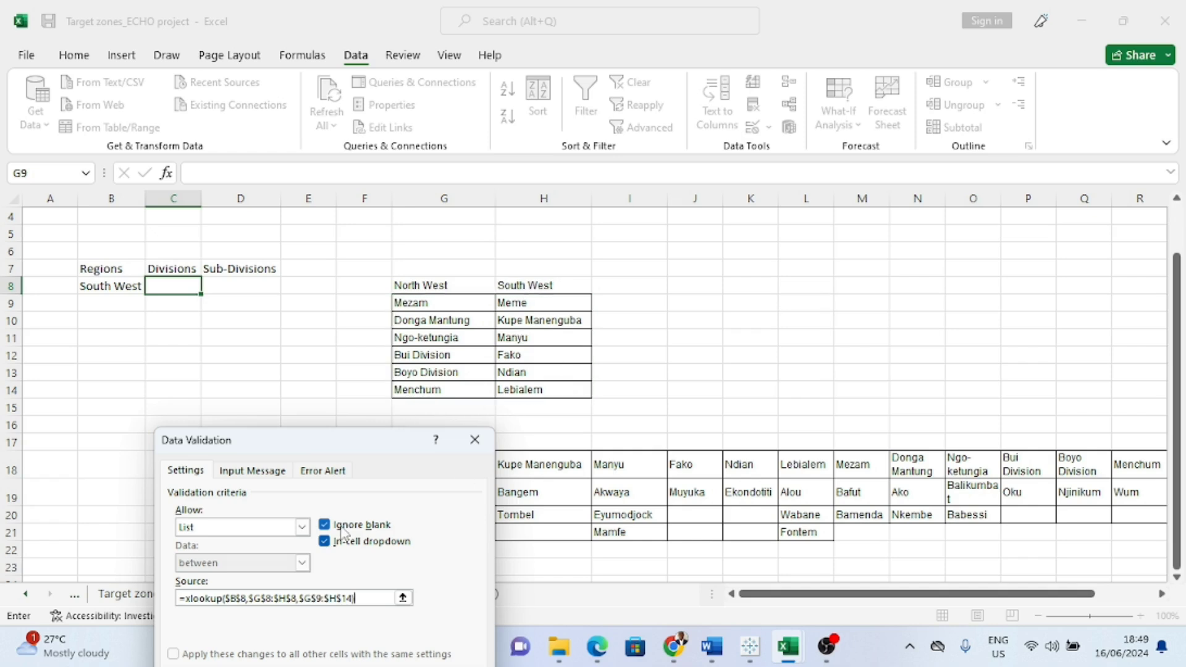
drag(364, 440, 355, 302)
click(376, 542)
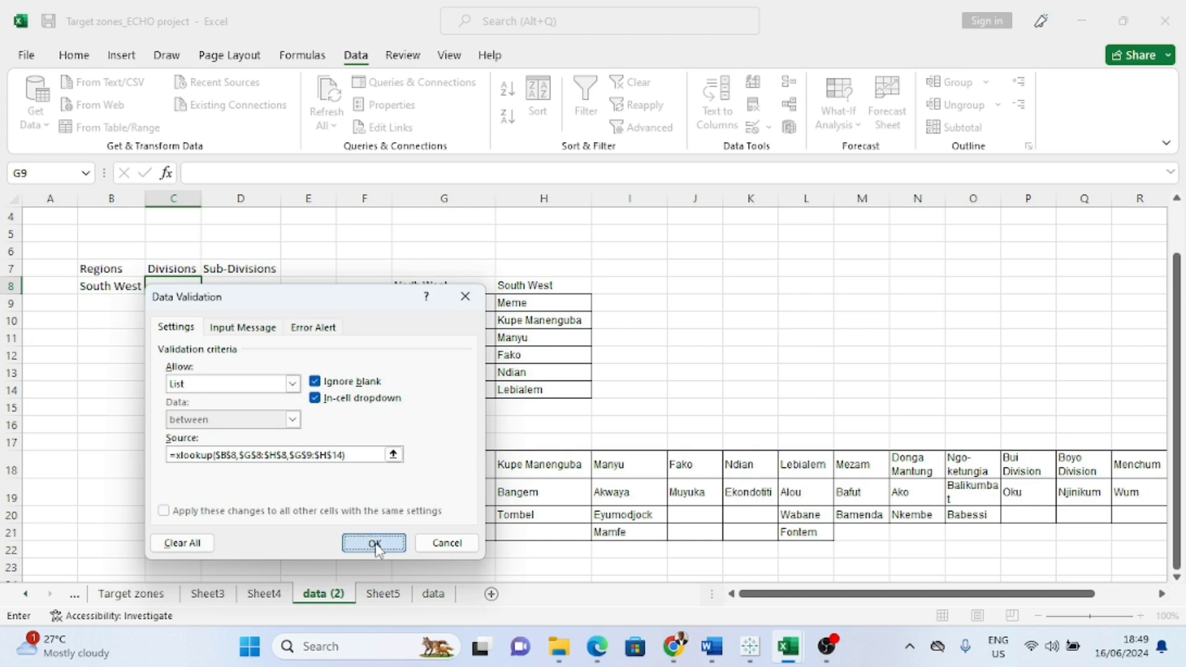
Check the division choices in cell C8, then select North West in cell B8 and check C8's choices again
click(209, 287)
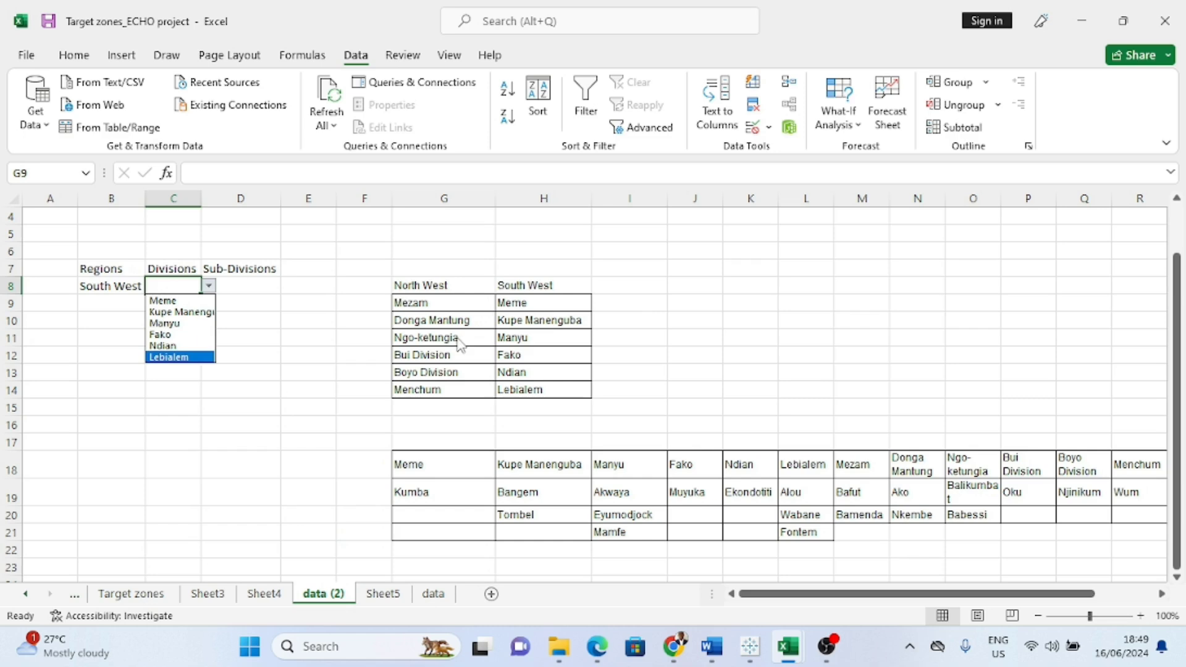
click(294, 307)
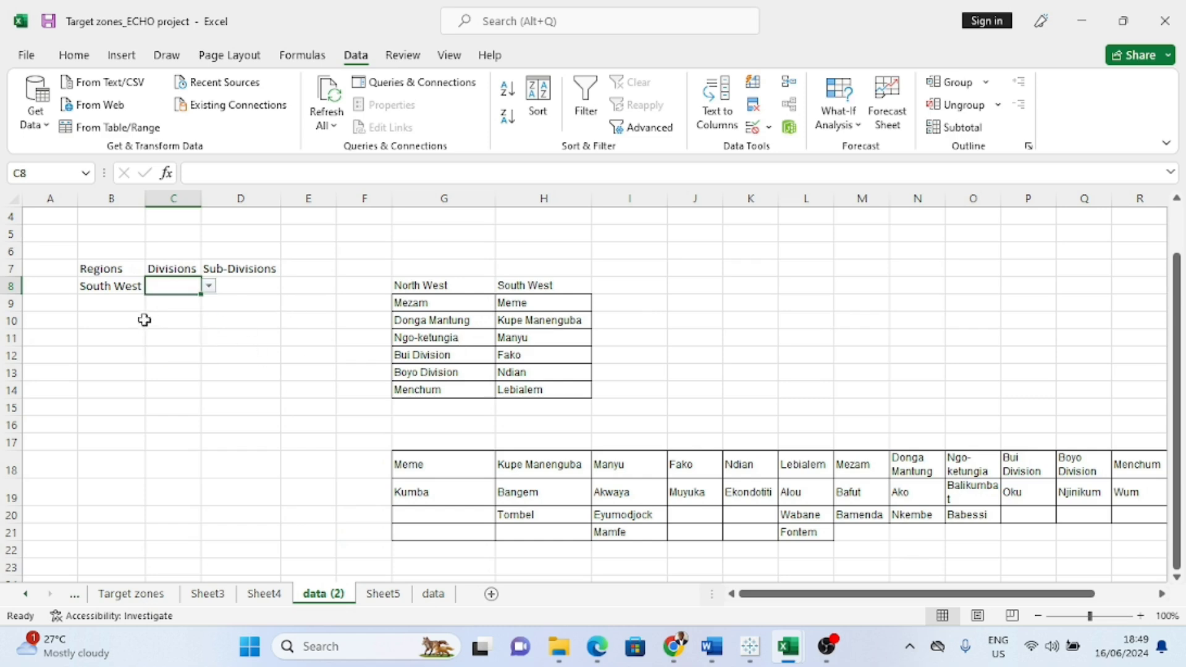
click(113, 284)
click(153, 286)
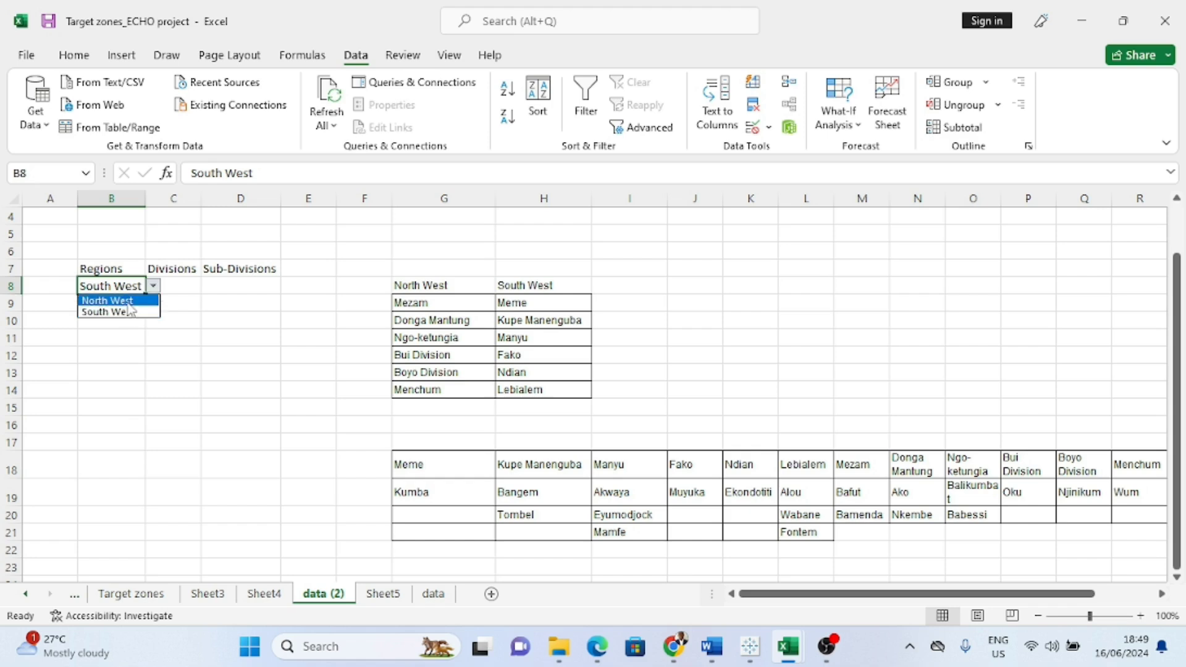
click(128, 303)
click(179, 286)
click(210, 287)
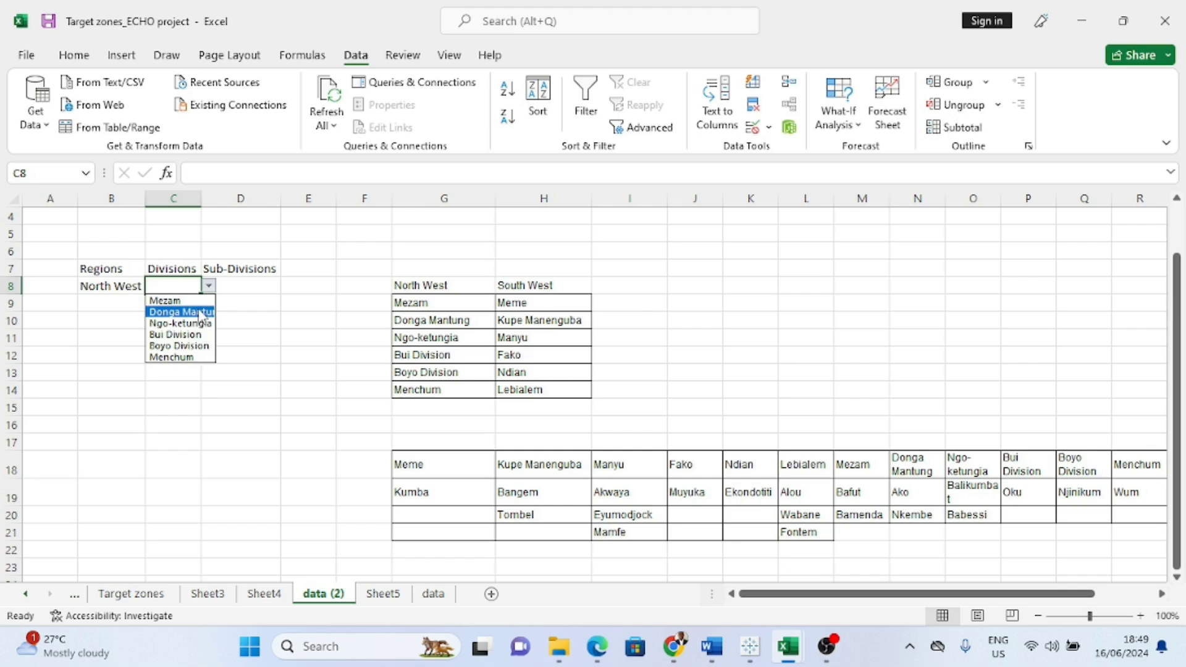
click(133, 319)
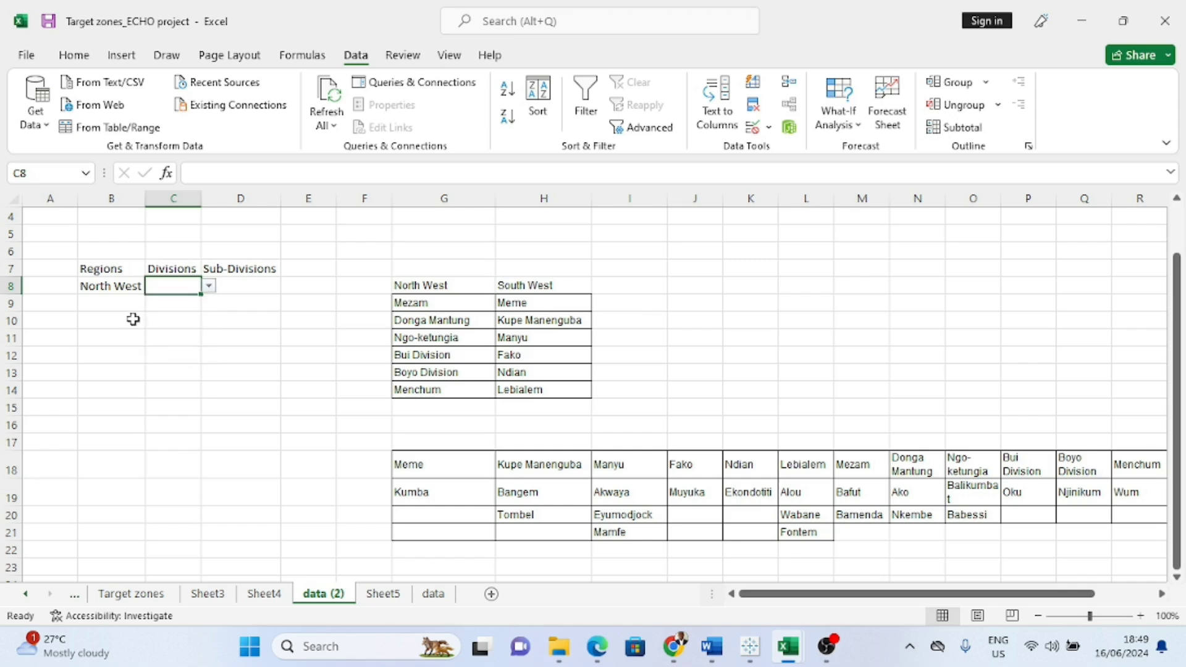
Choose South West as the region in cell B8 and review the division choices offered in cell C8
drag(128, 286, 159, 290)
click(139, 286)
click(153, 285)
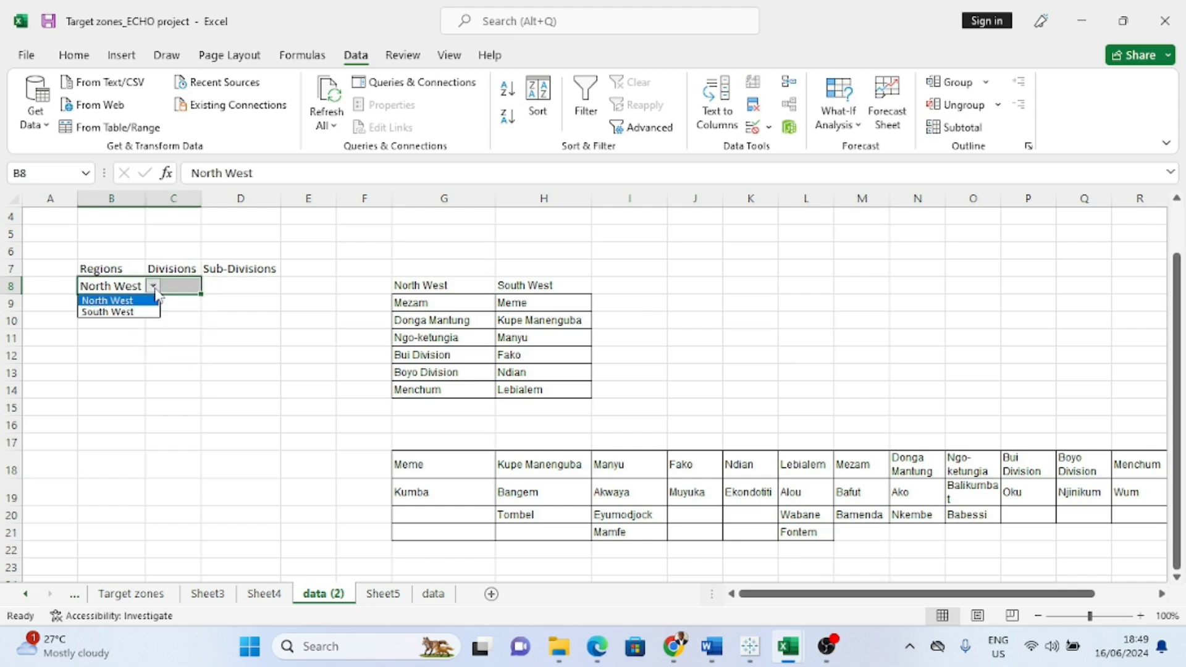
click(135, 314)
click(188, 286)
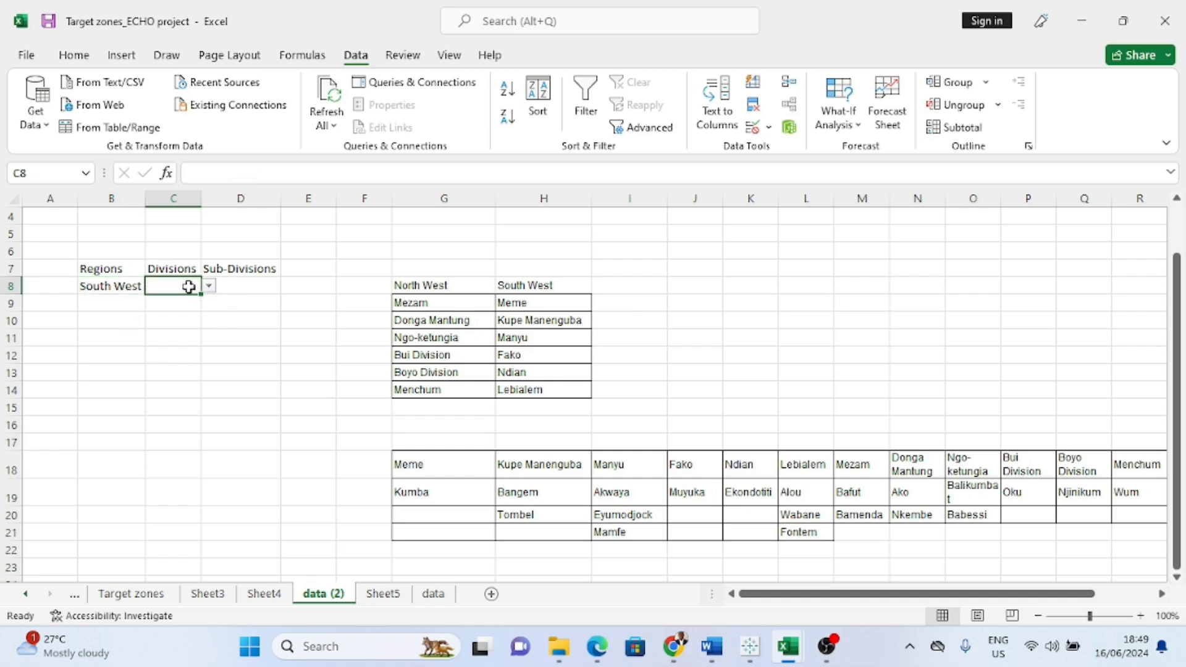
click(209, 287)
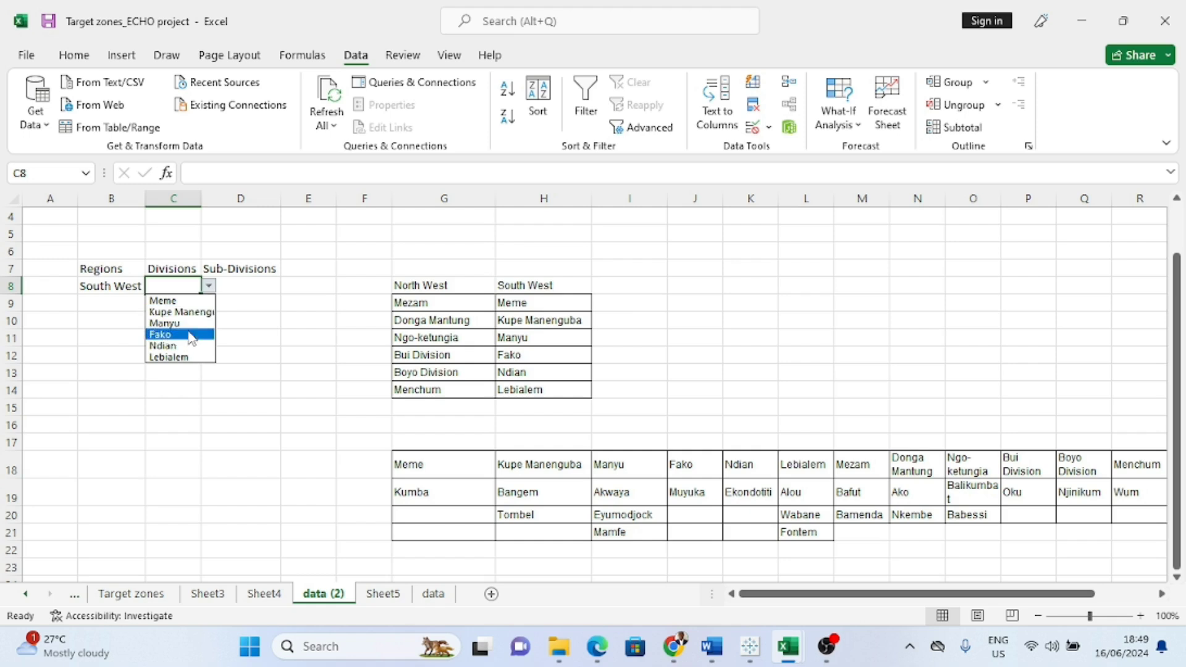
click(286, 341)
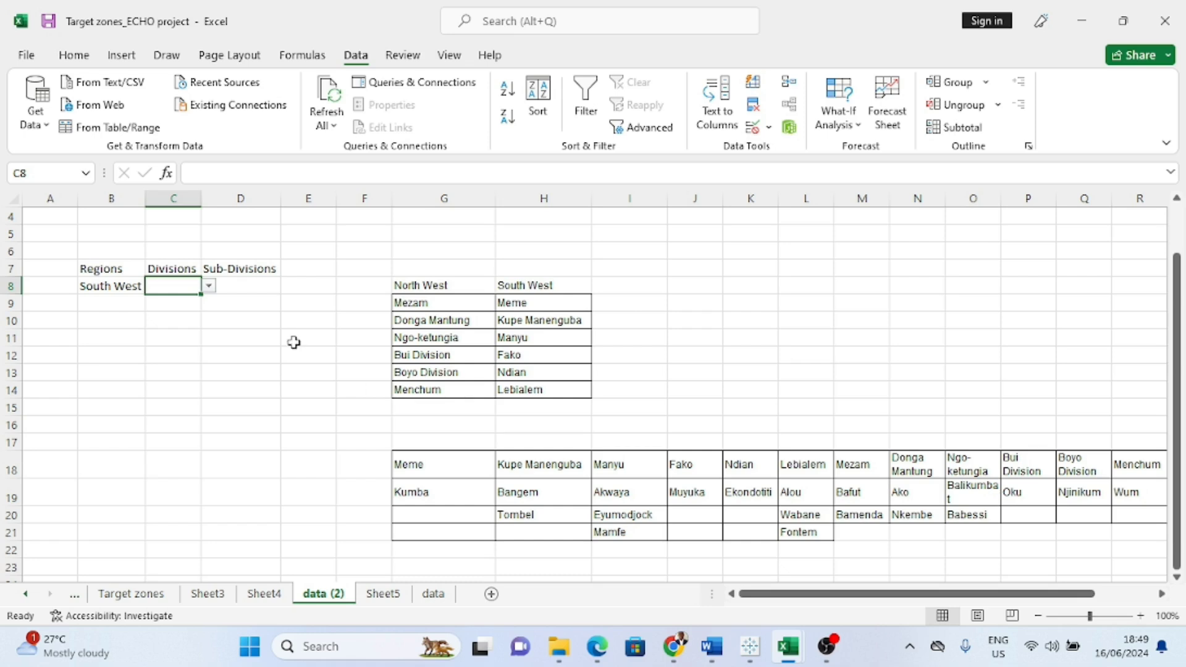
Open data validation for cell D8 under Sub-Divisions and allow a List
click(240, 286)
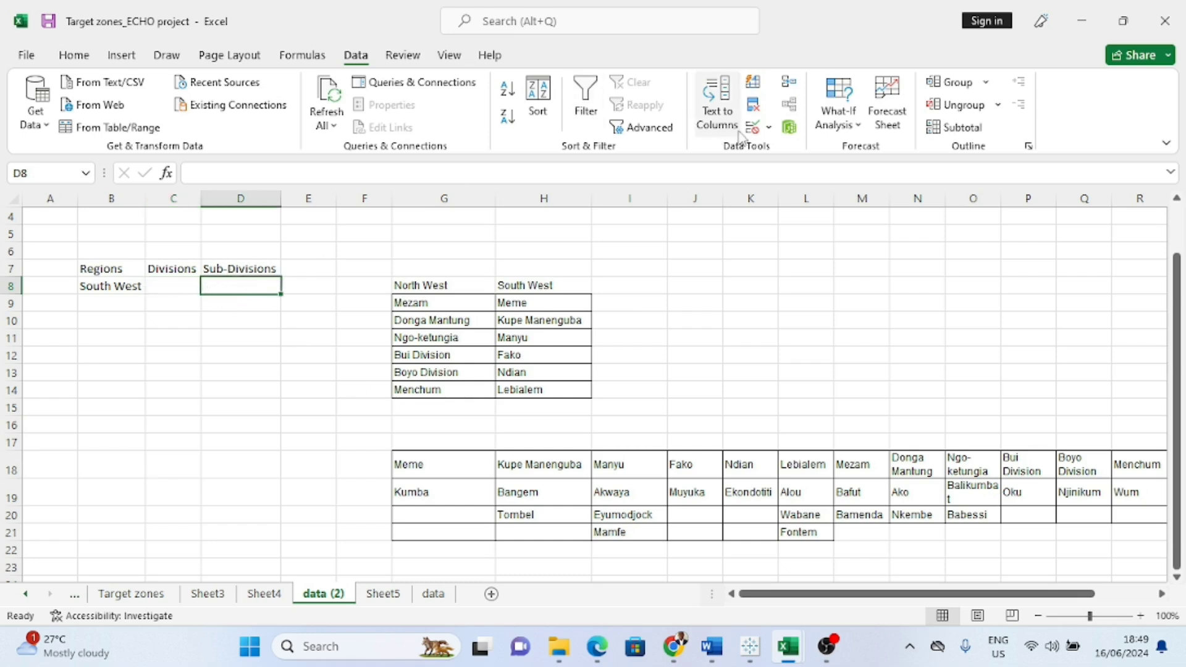
click(768, 127)
click(796, 159)
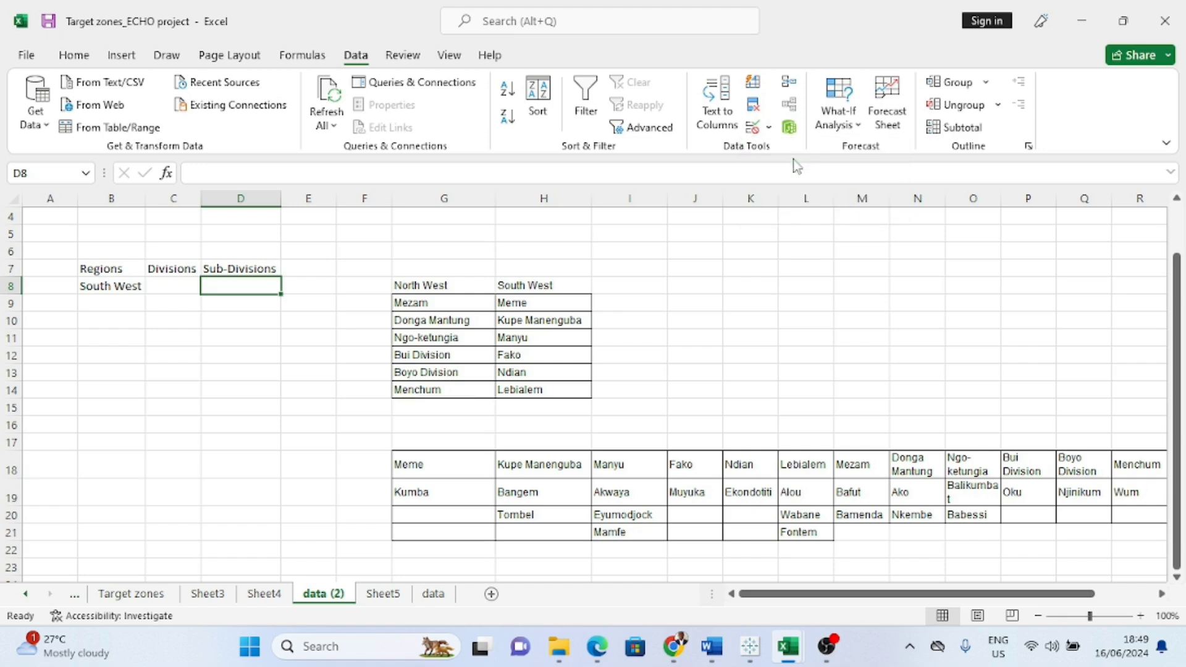
click(293, 384)
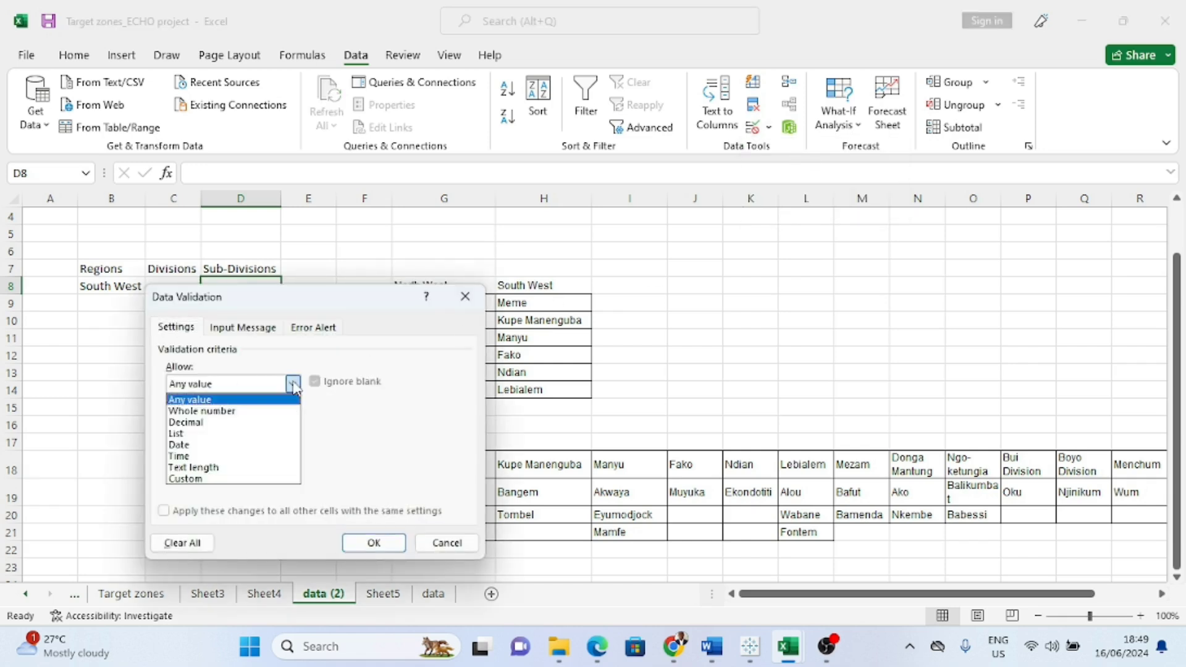
click(212, 434)
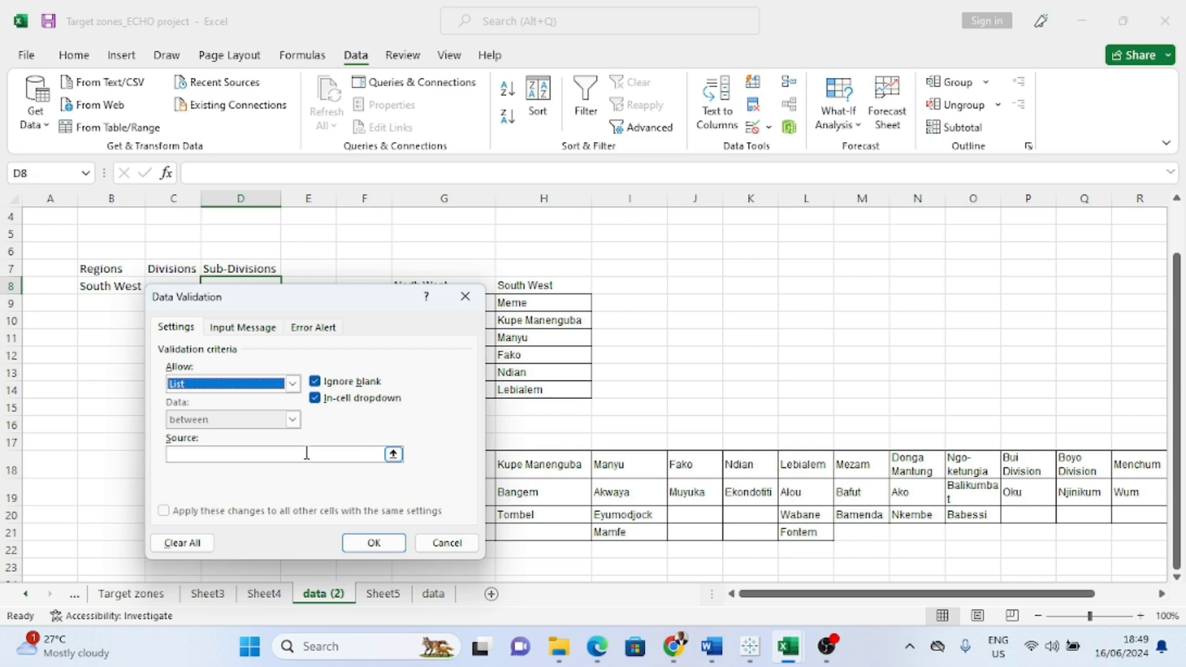
Set the source of cell D8's List validation to =xlookup($C$8,$G$18:$R$18,$G$19:$R$21) and accept it despite the error prompt
drag(382, 303, 529, 297)
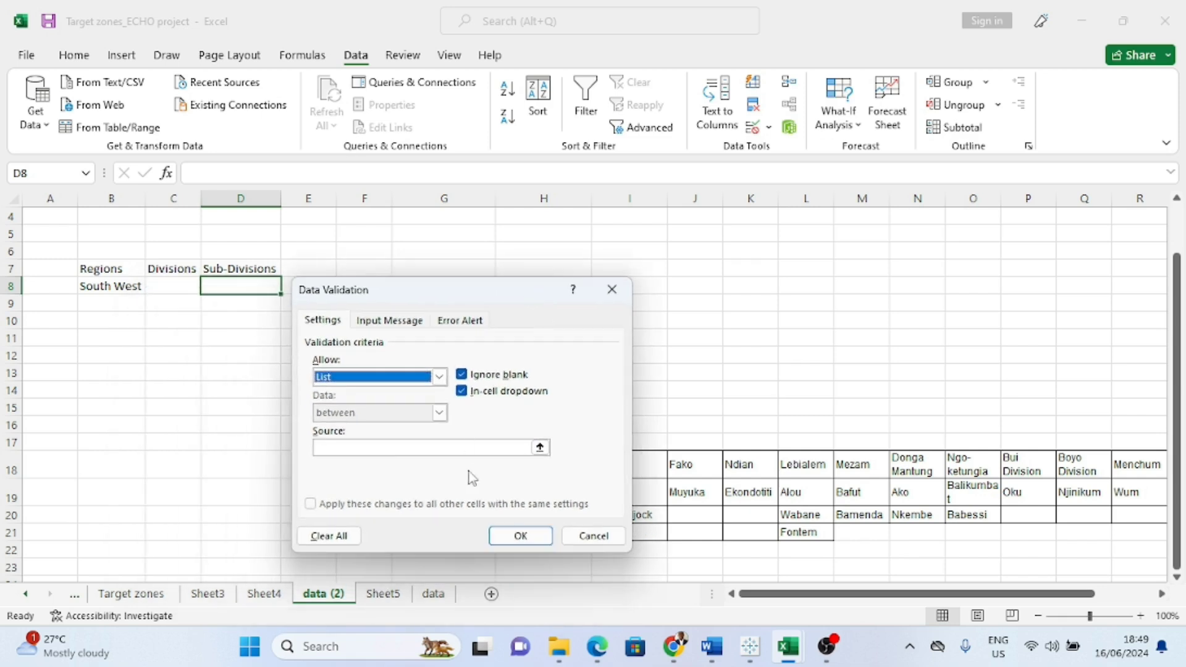
click(391, 450)
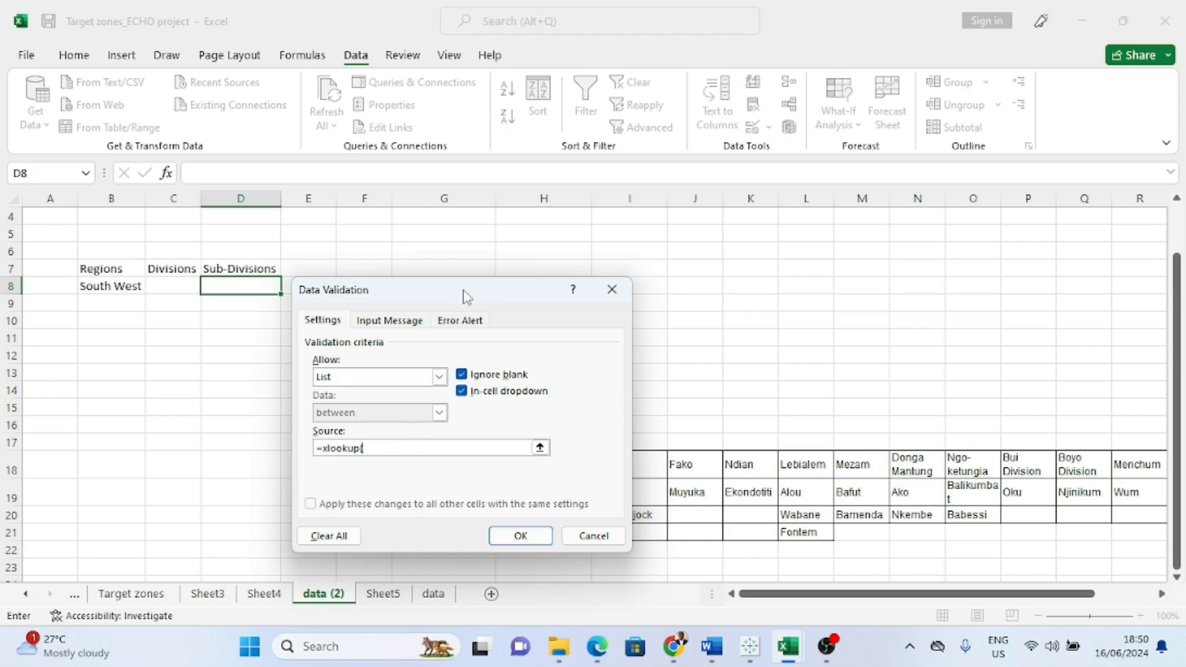
click(164, 282)
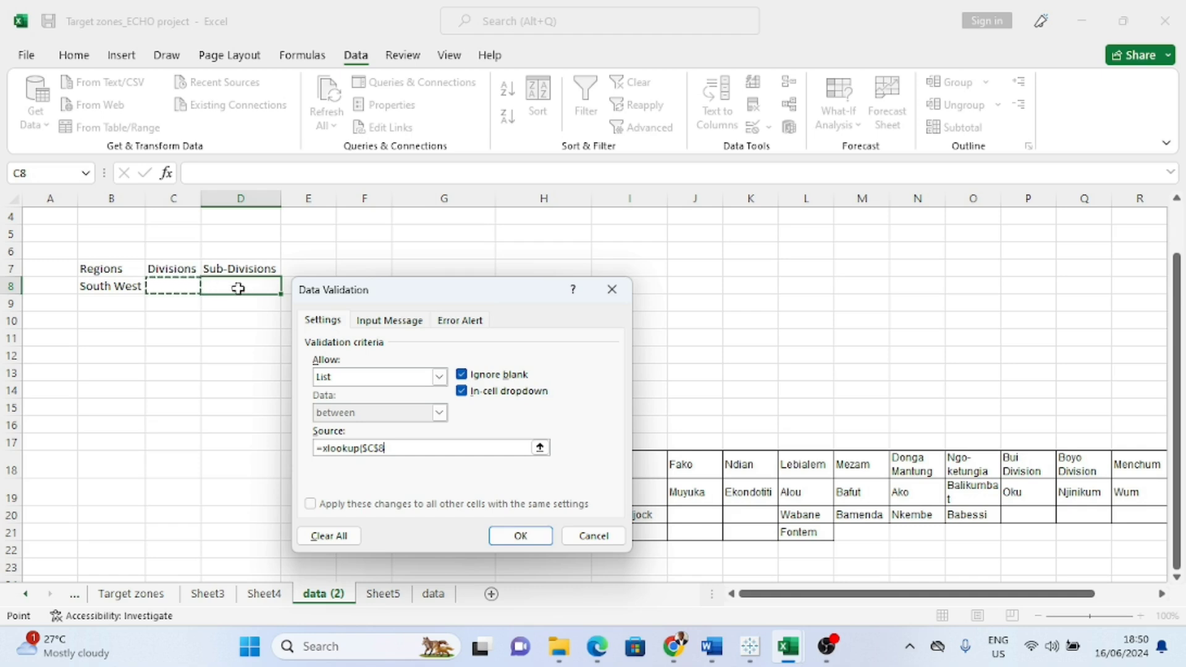
text(,)
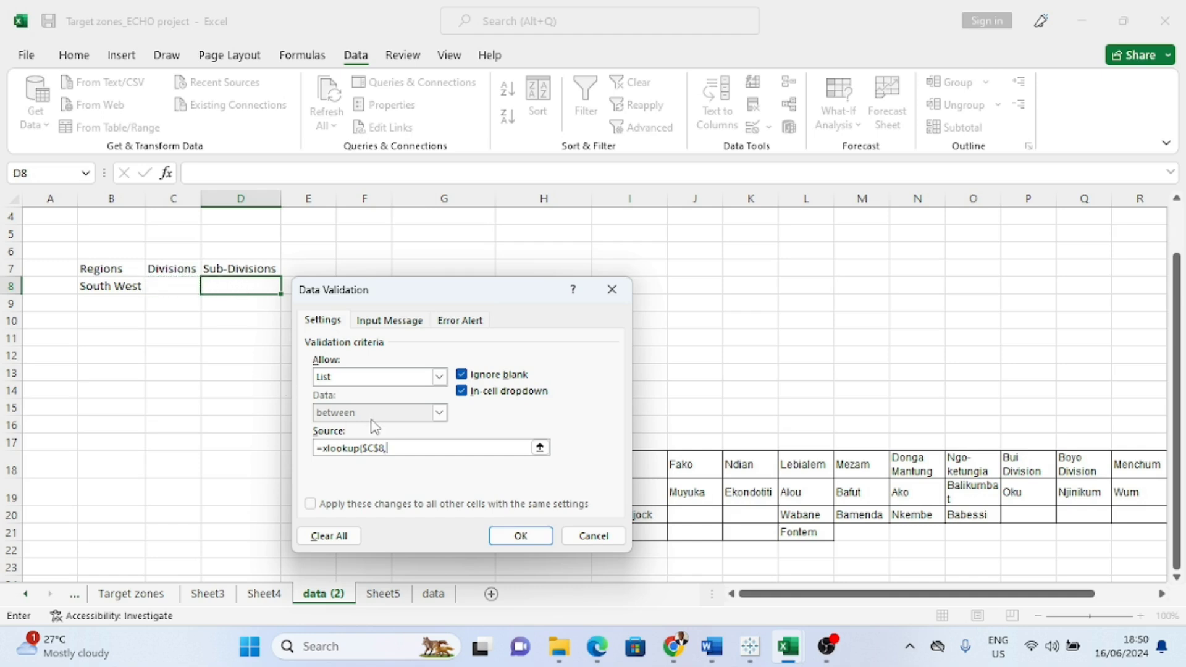
drag(501, 297, 194, 332)
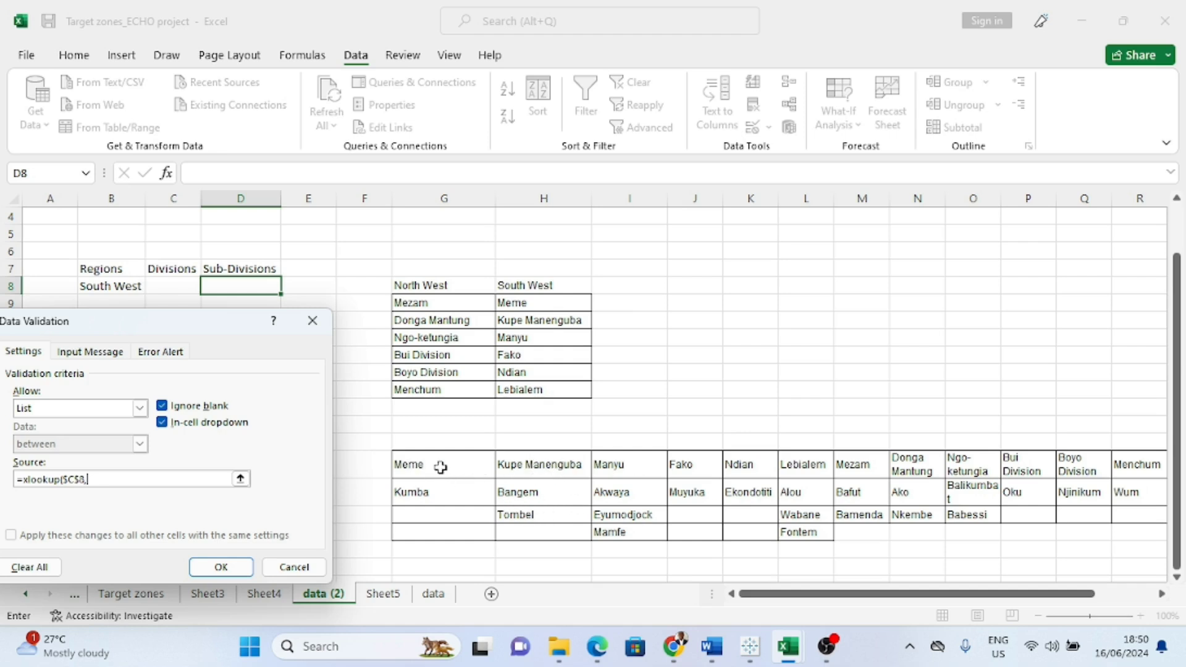
drag(440, 467, 1028, 463)
text(,)
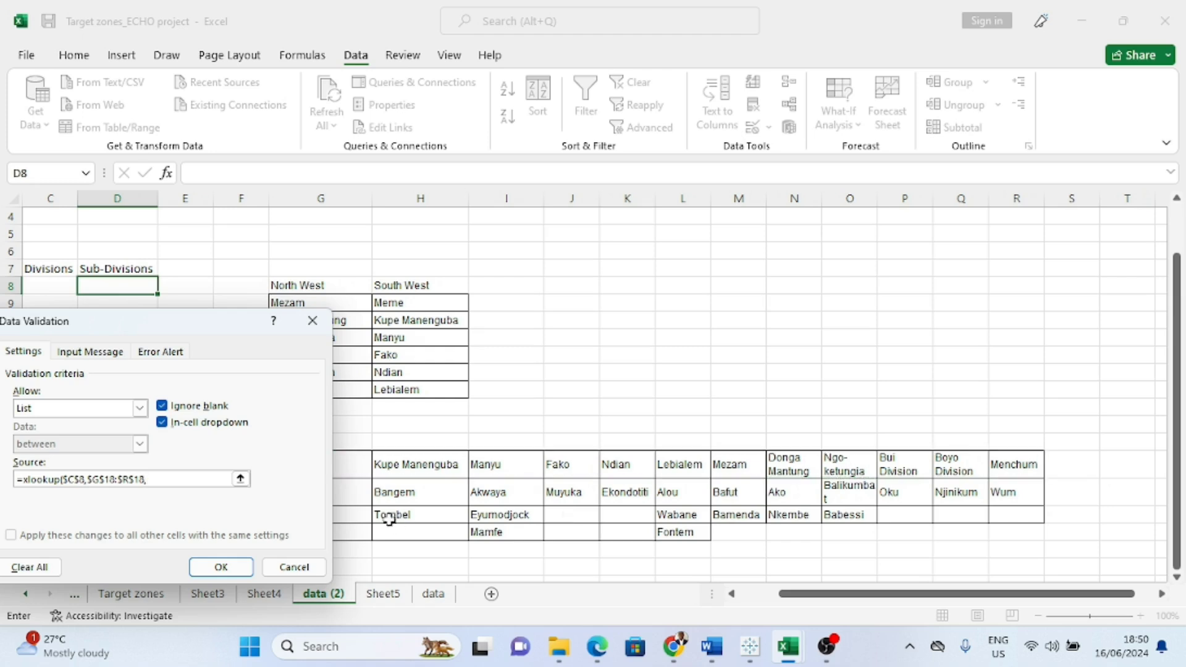
drag(208, 329, 536, 154)
drag(290, 494, 1012, 530)
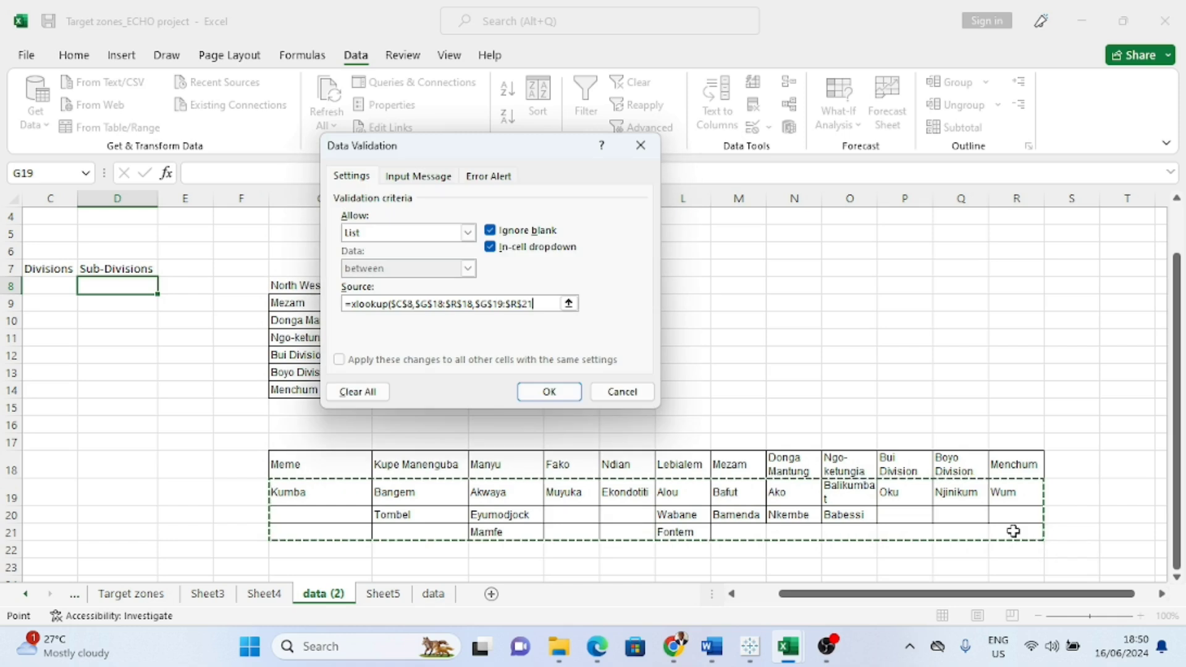
text())
click(538, 391)
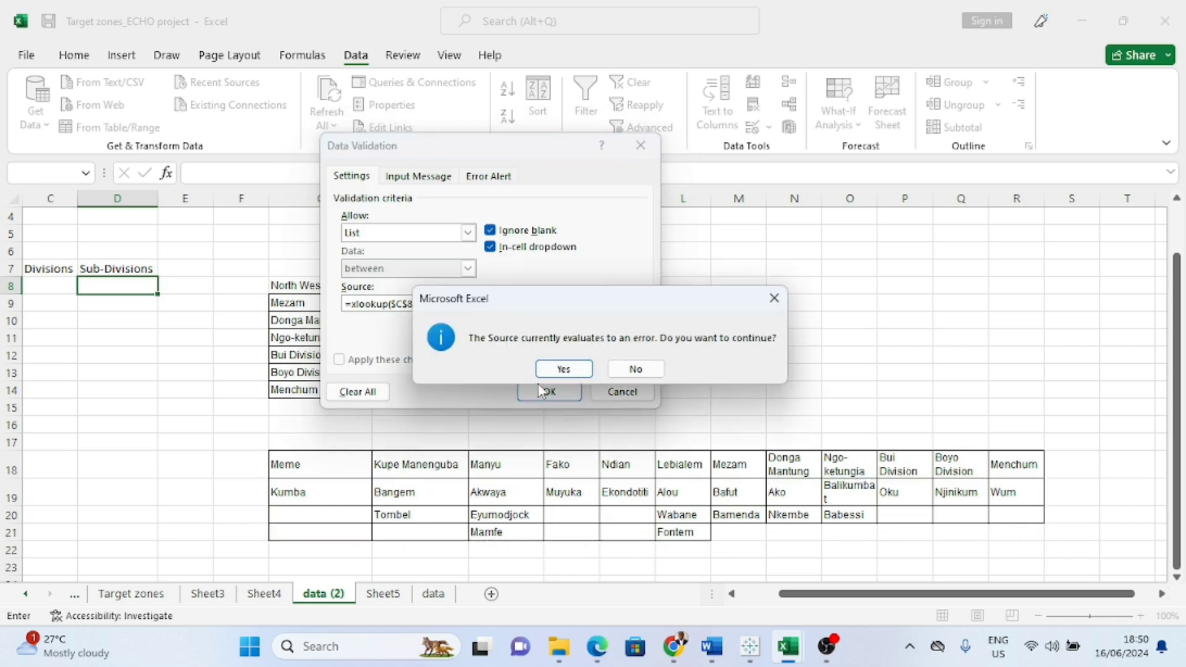
click(559, 369)
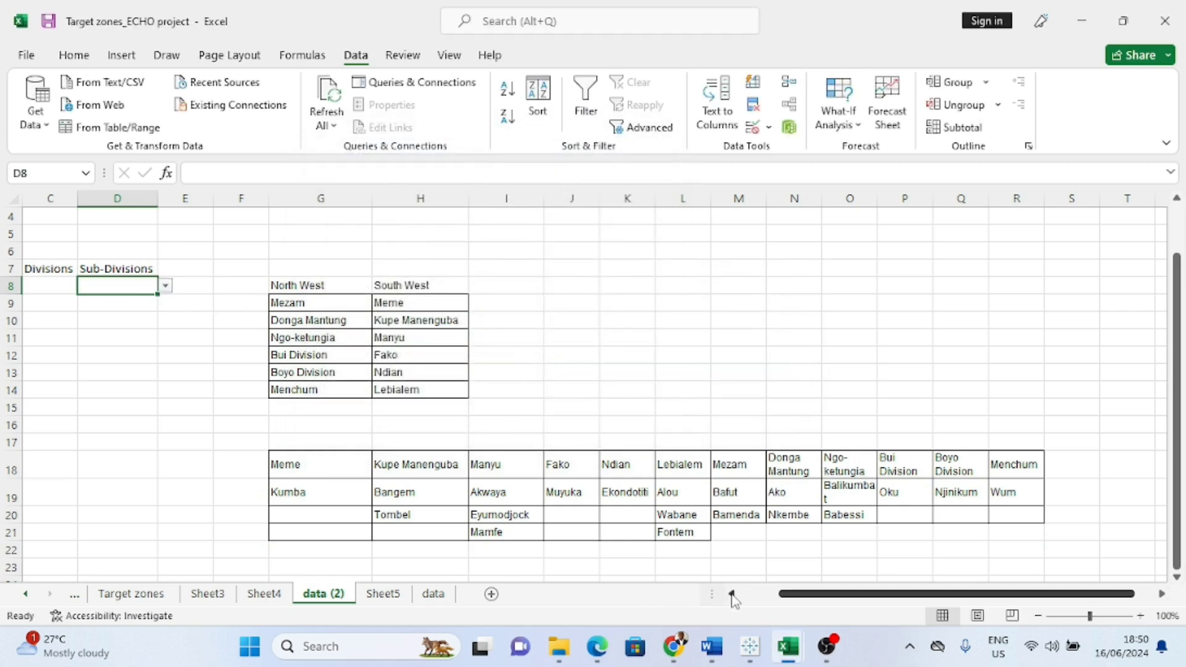
Keep South West in cell B8 and choose Kupe Manenguba as the division in cell C8
click(733, 593)
click(732, 593)
click(111, 287)
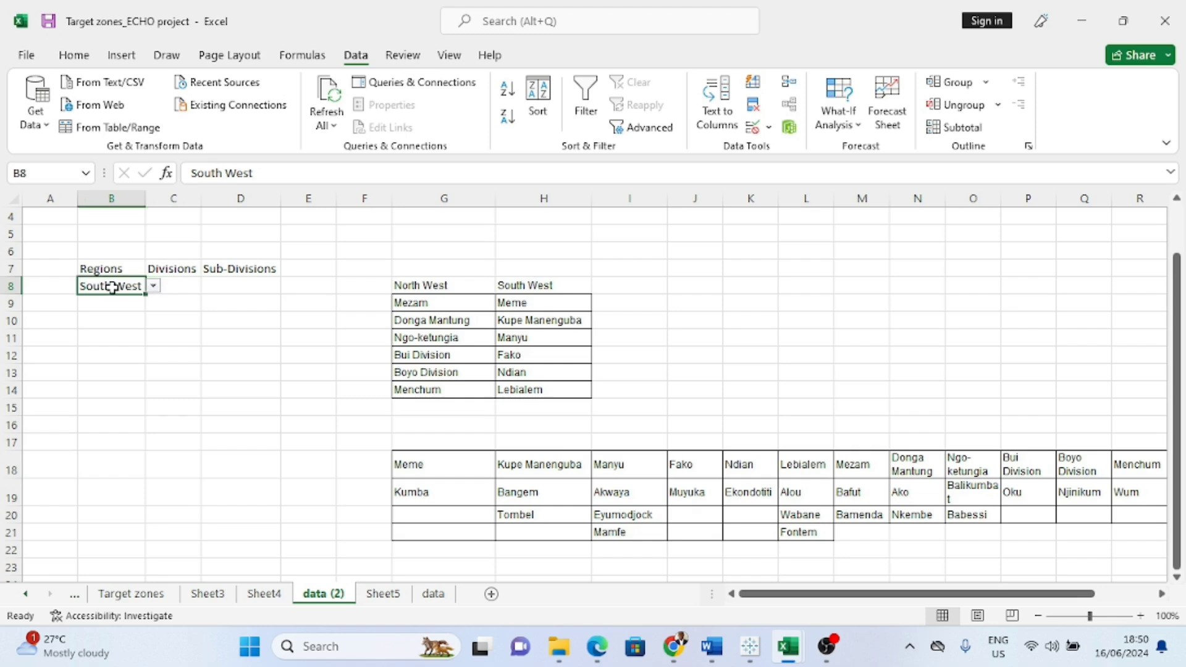
click(153, 286)
click(181, 283)
click(184, 284)
click(209, 287)
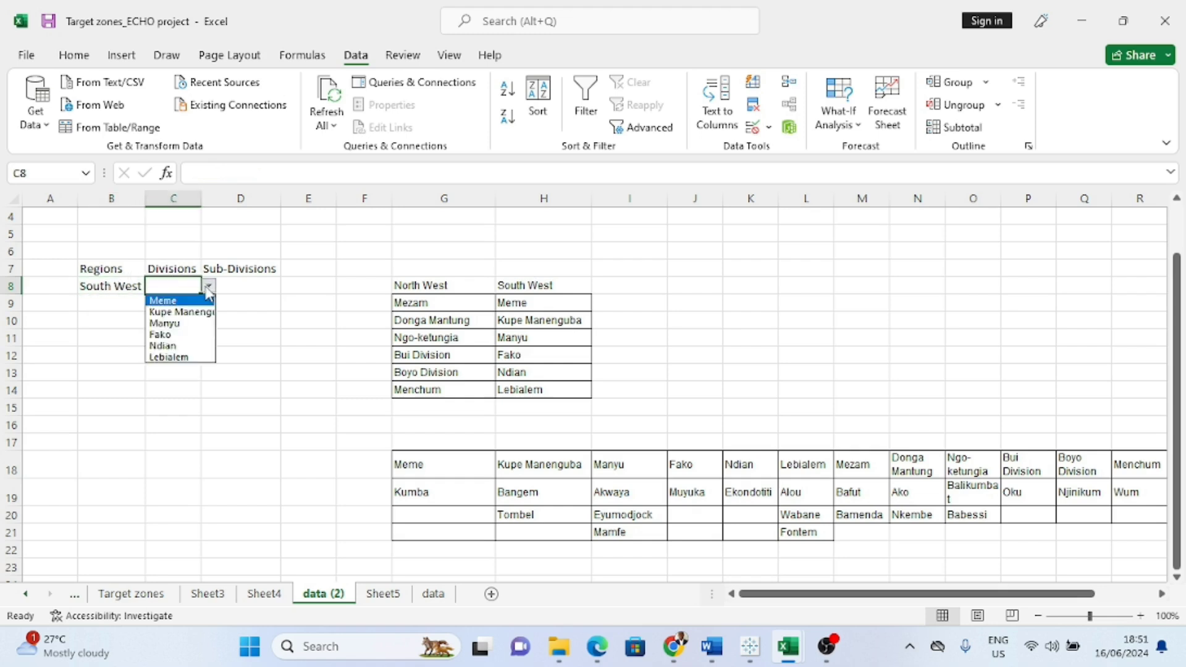
click(184, 313)
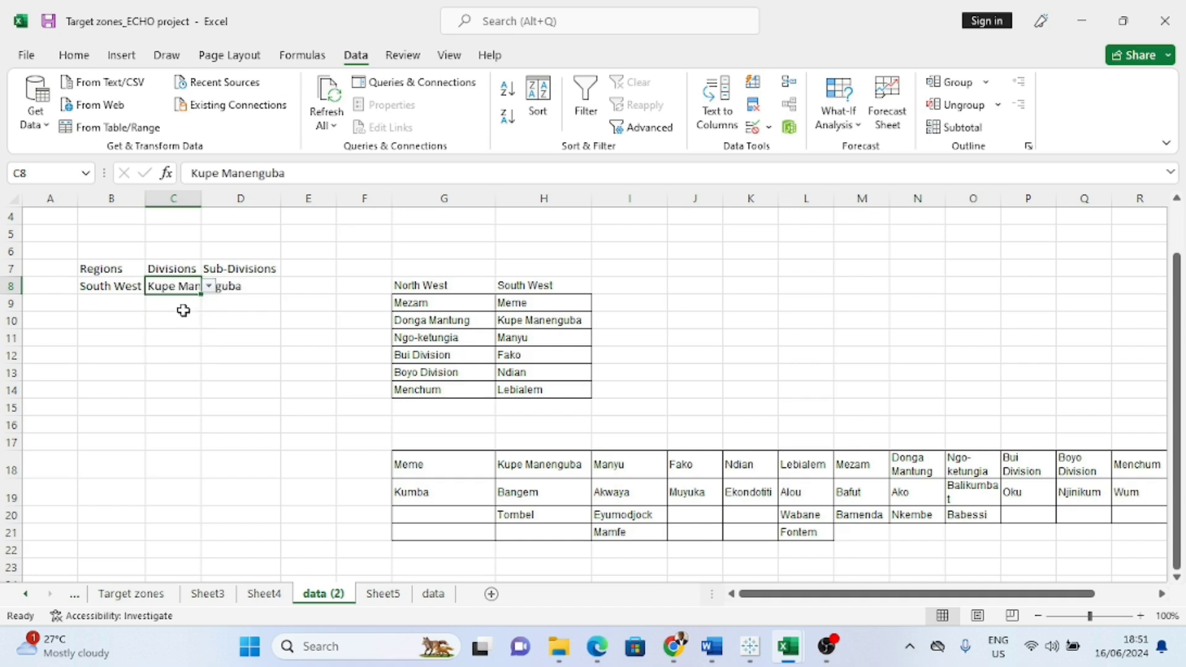
Review the sub-division choices offered in cell D8 for the Kupe Manenguba division
click(232, 285)
click(289, 286)
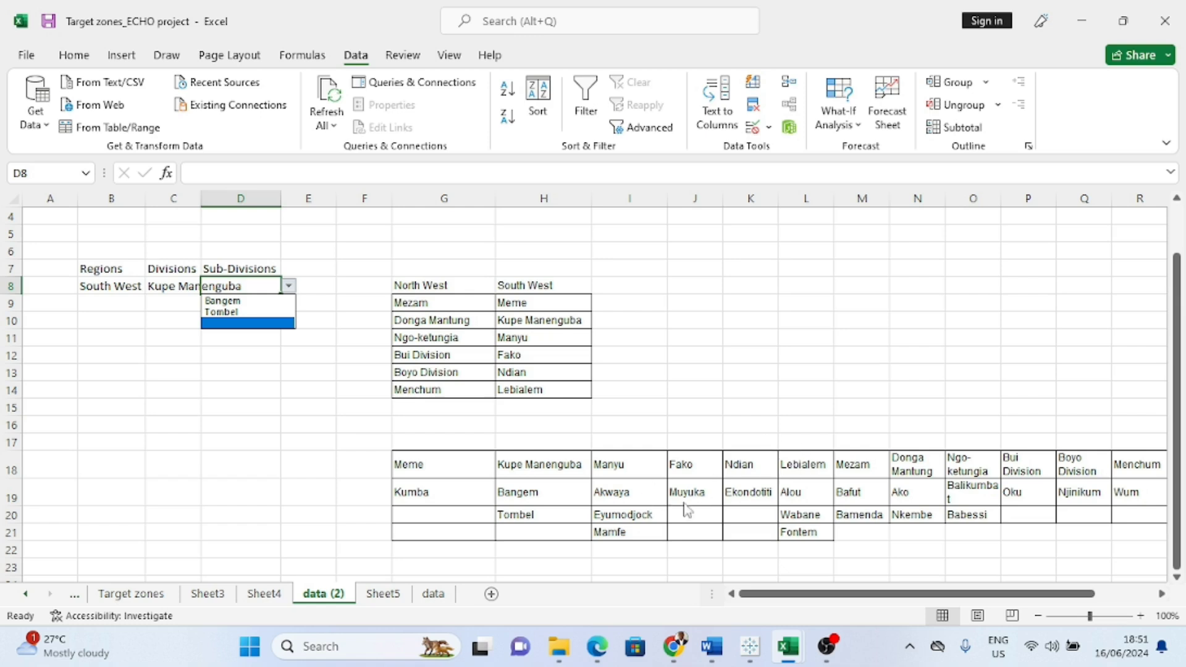
Choose North West as the region in cell B8 and Mezam as the division in cell C8
click(106, 280)
drag(109, 282, 154, 286)
click(152, 285)
click(107, 300)
click(171, 282)
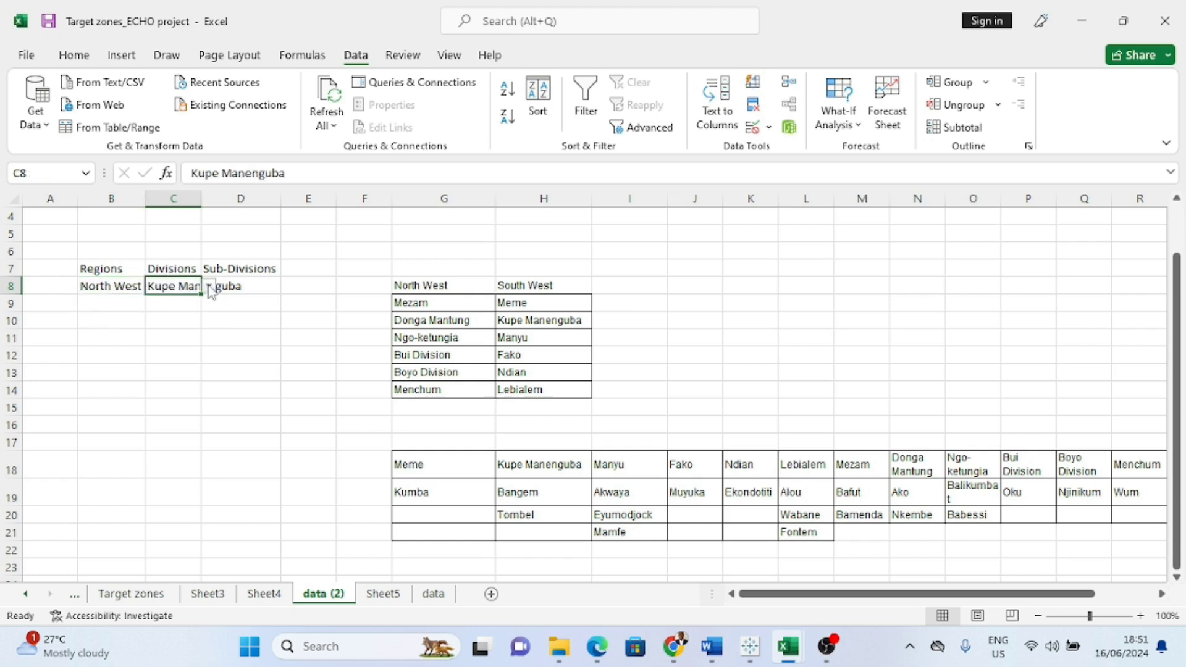
click(208, 287)
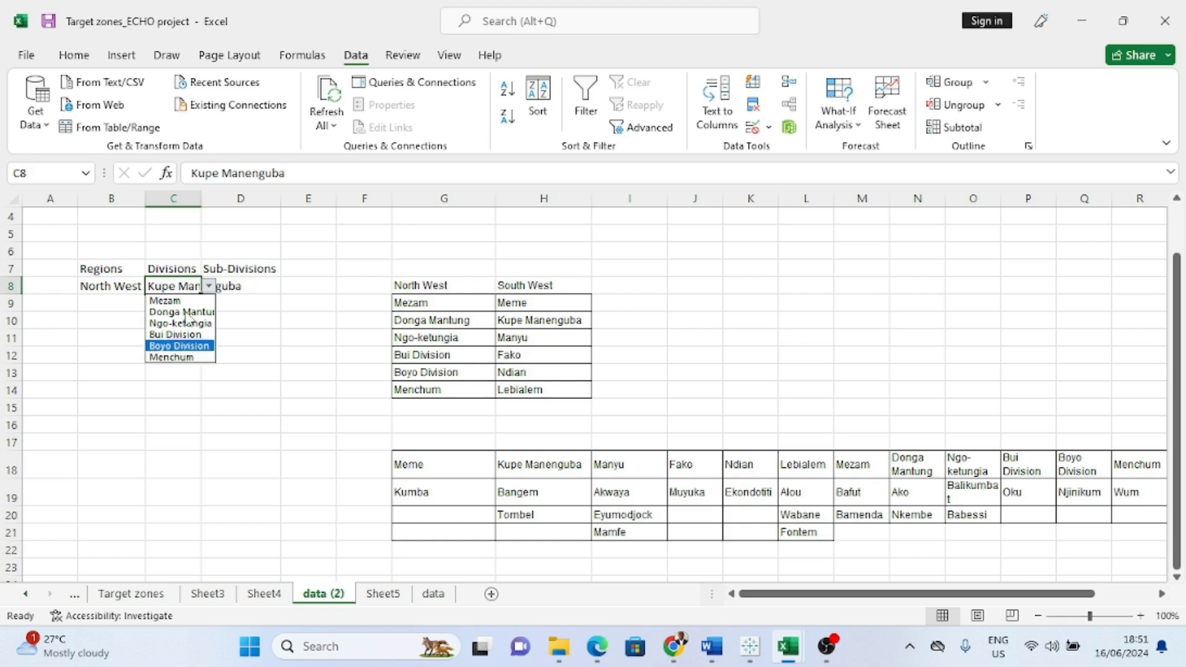
click(183, 301)
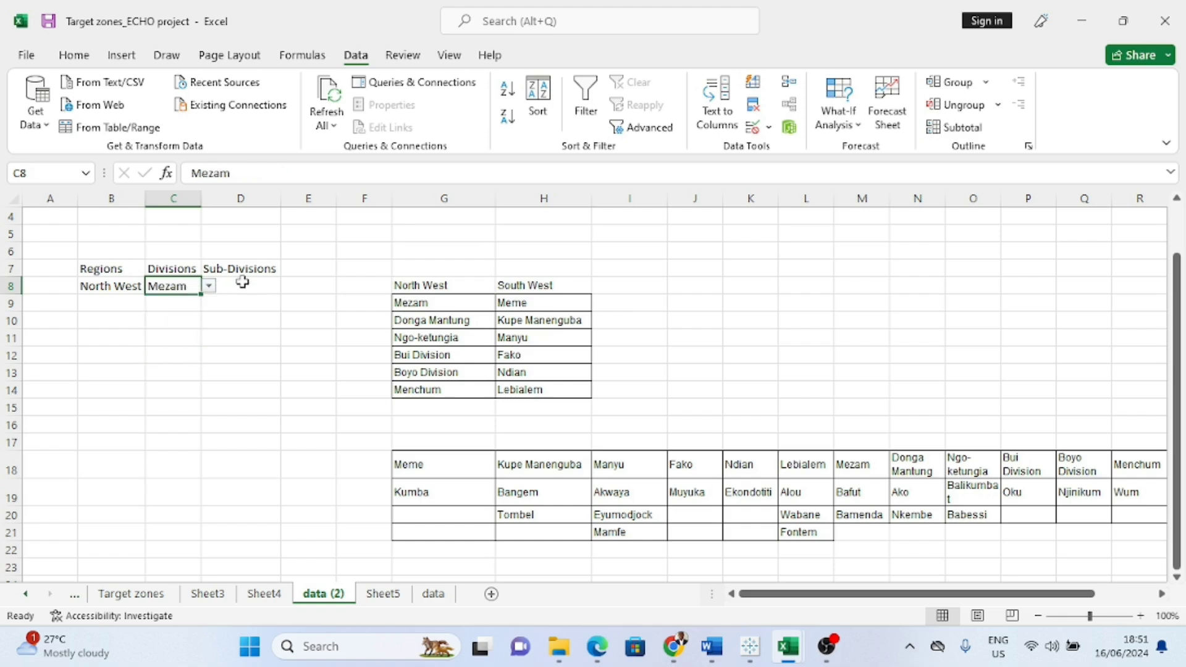
Review the sub-division choices offered in cell D8 for Mezam and examine the whole sub-division lookup table in columns G to R
click(267, 282)
click(288, 286)
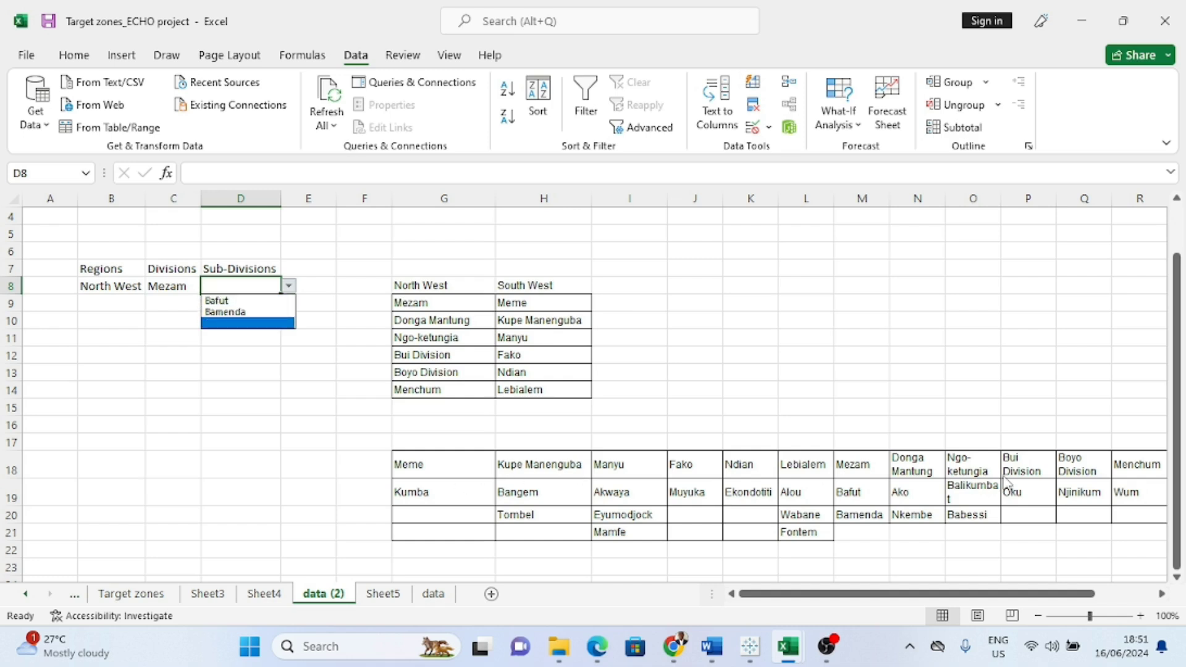
click(1160, 594)
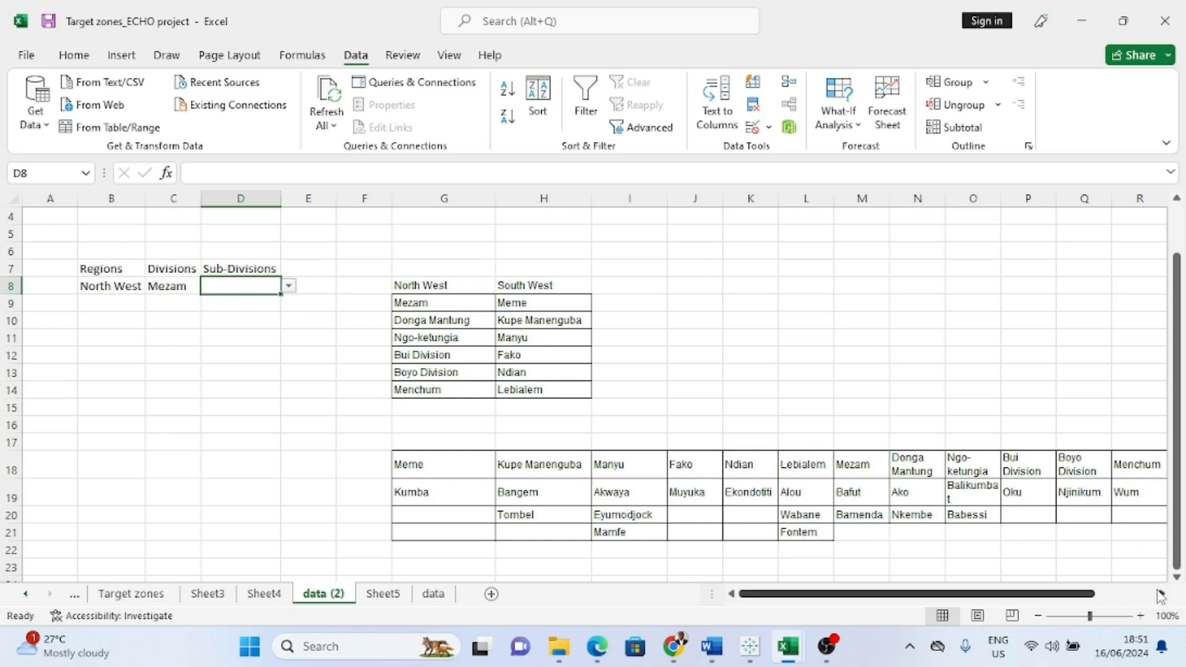
click(1161, 595)
click(1161, 595)
click(1161, 595)
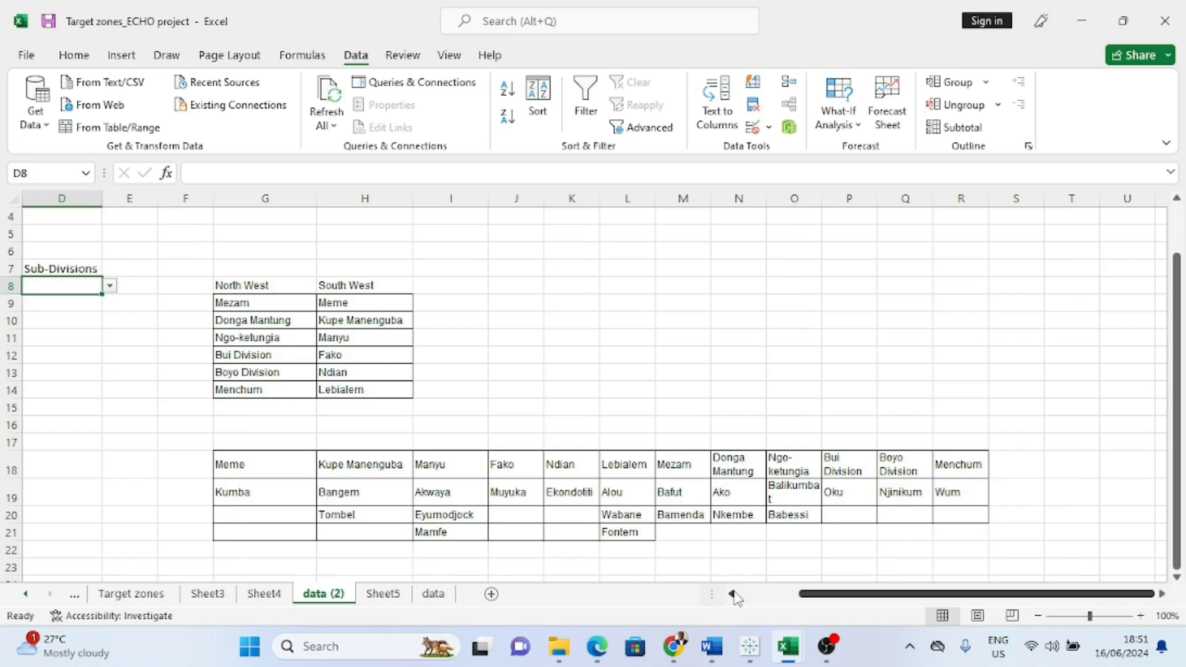
click(731, 593)
click(731, 593)
click(731, 593)
click(276, 325)
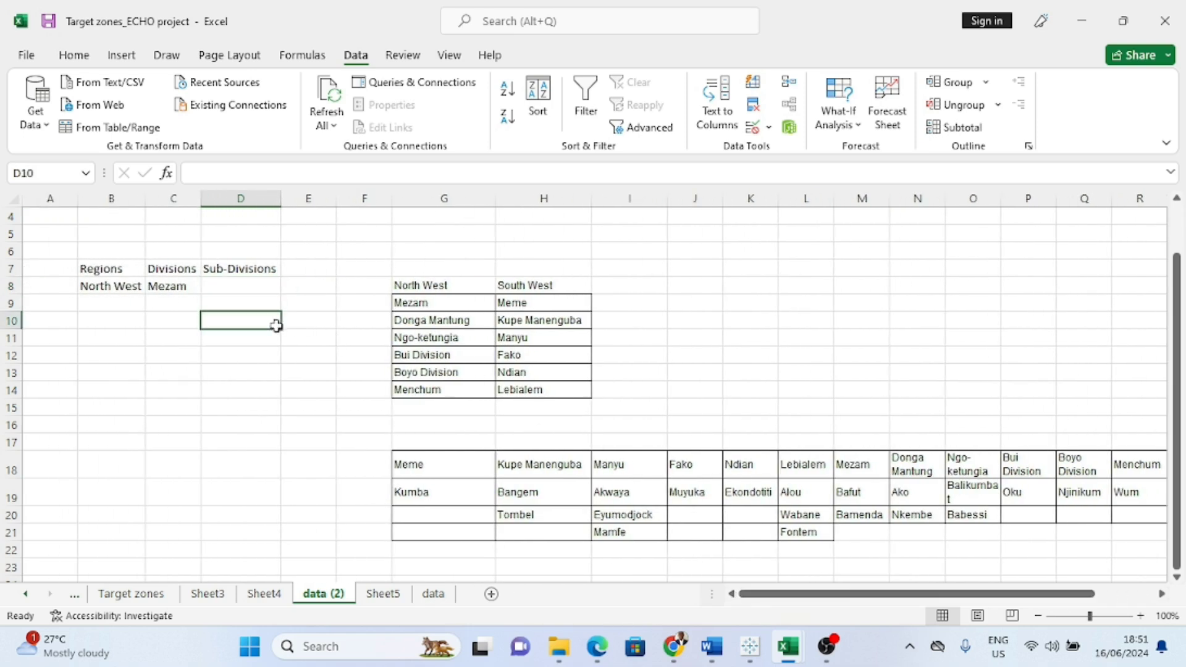
click(214, 276)
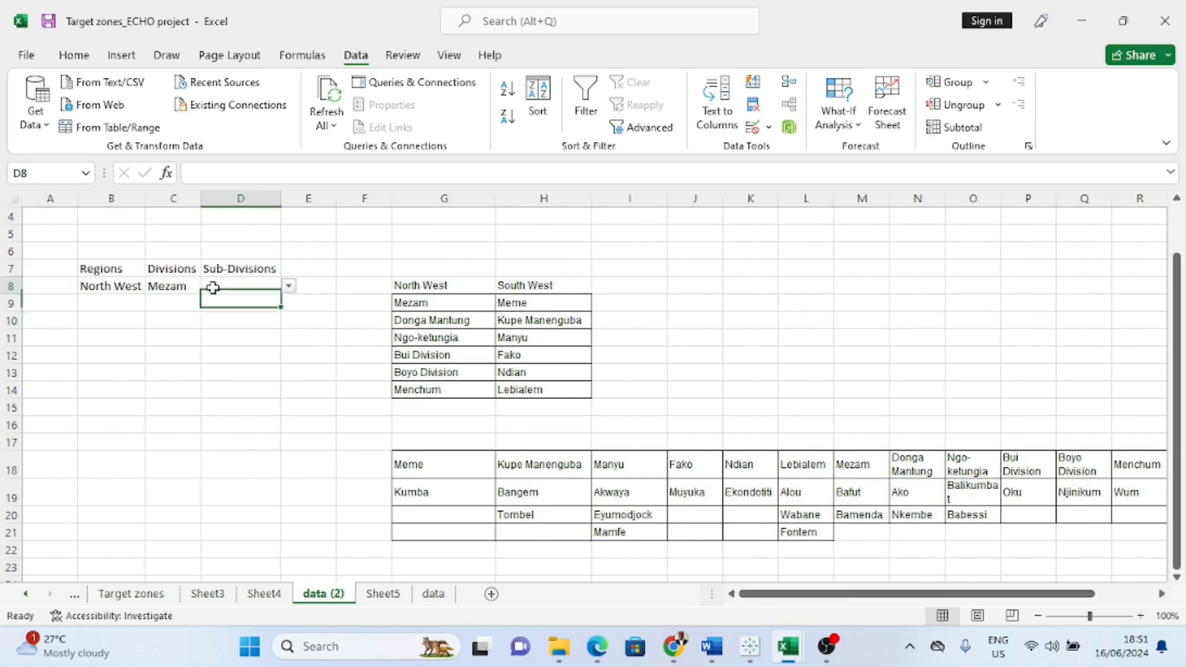
Fill the region dropdown from cell B8 down to B13 and choose South West in cell B9
click(106, 285)
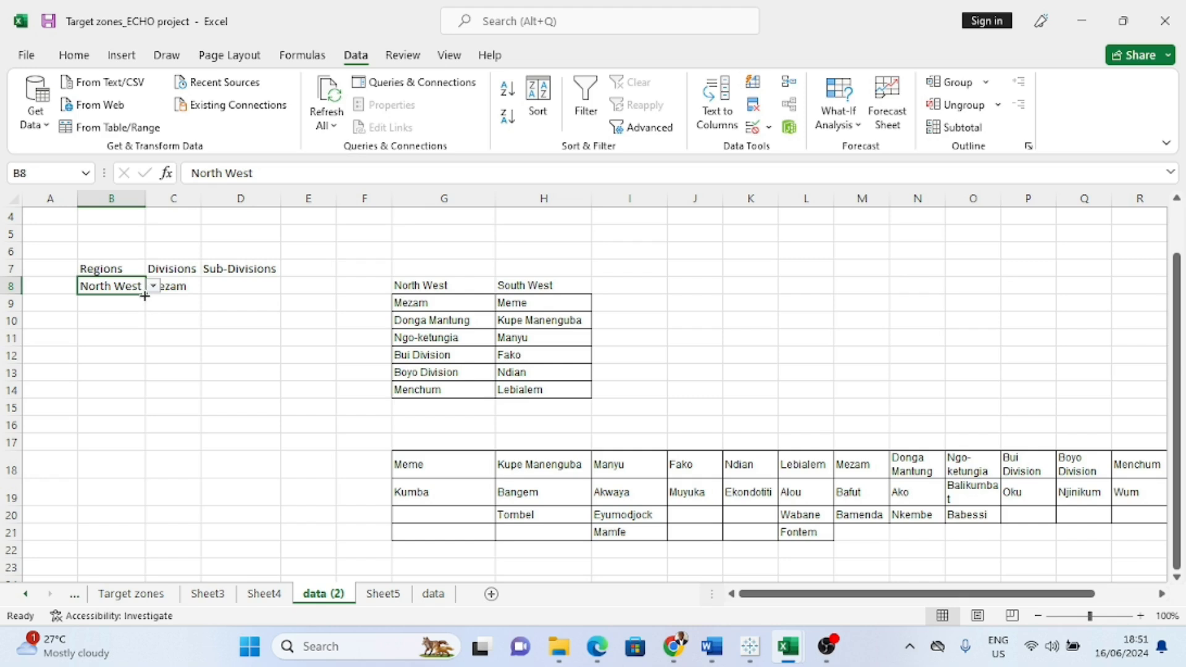
drag(145, 295, 139, 374)
click(120, 308)
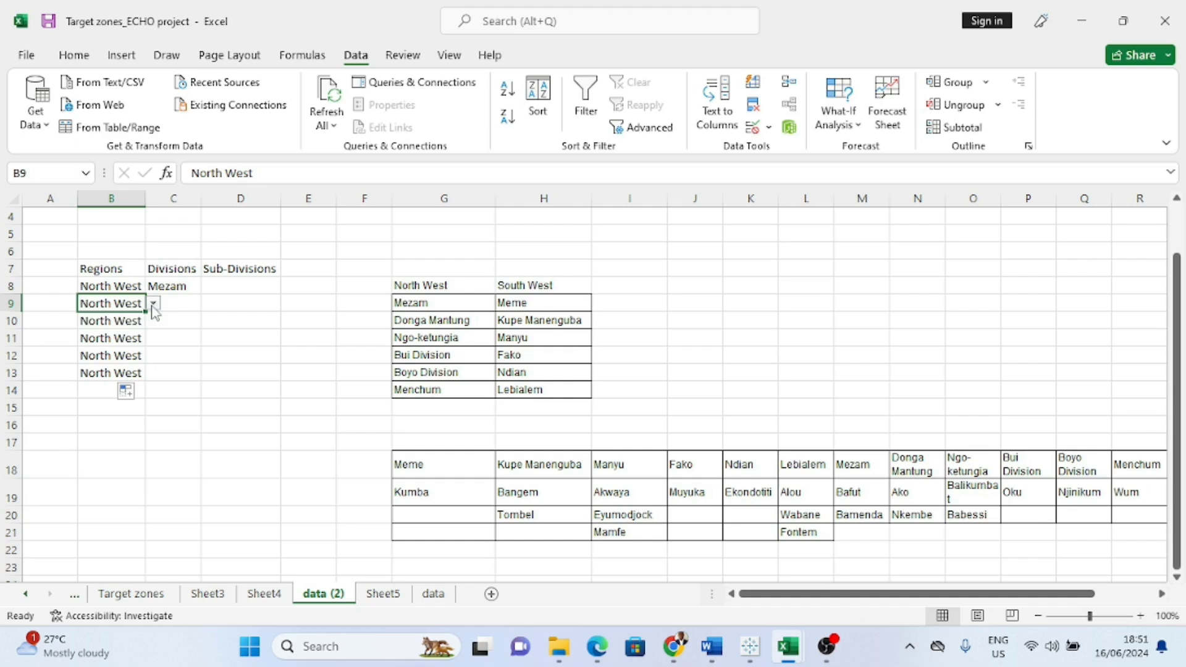
click(153, 305)
click(118, 330)
Fill the division dropdown from cell C8 down to C11
click(182, 303)
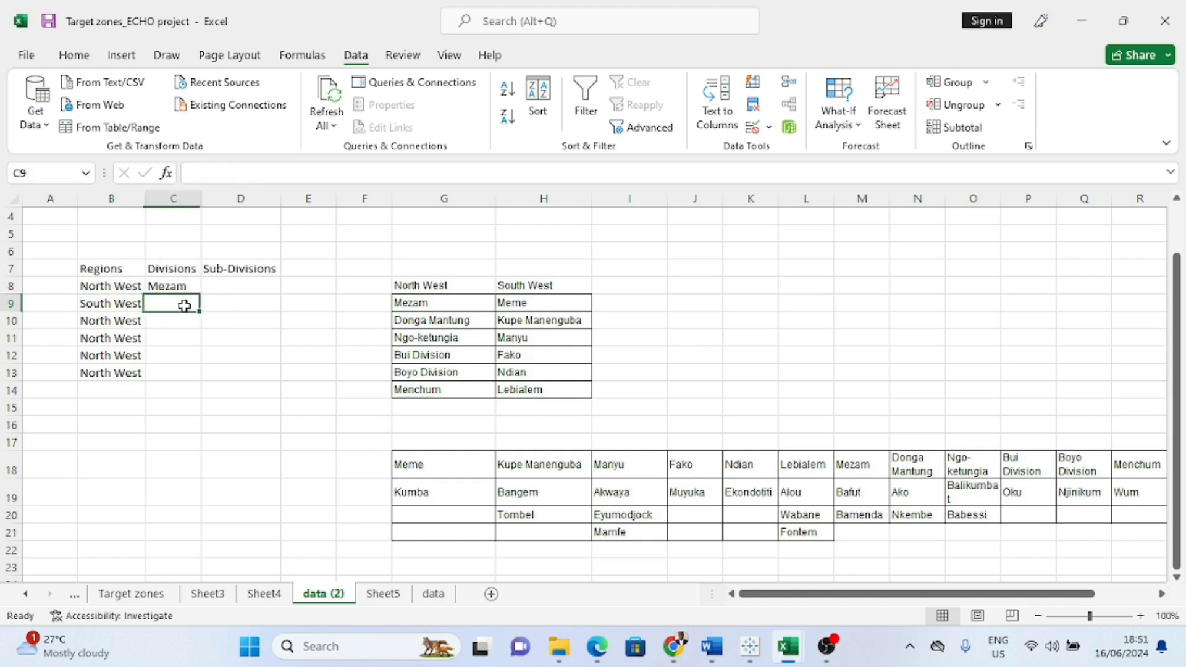
click(185, 286)
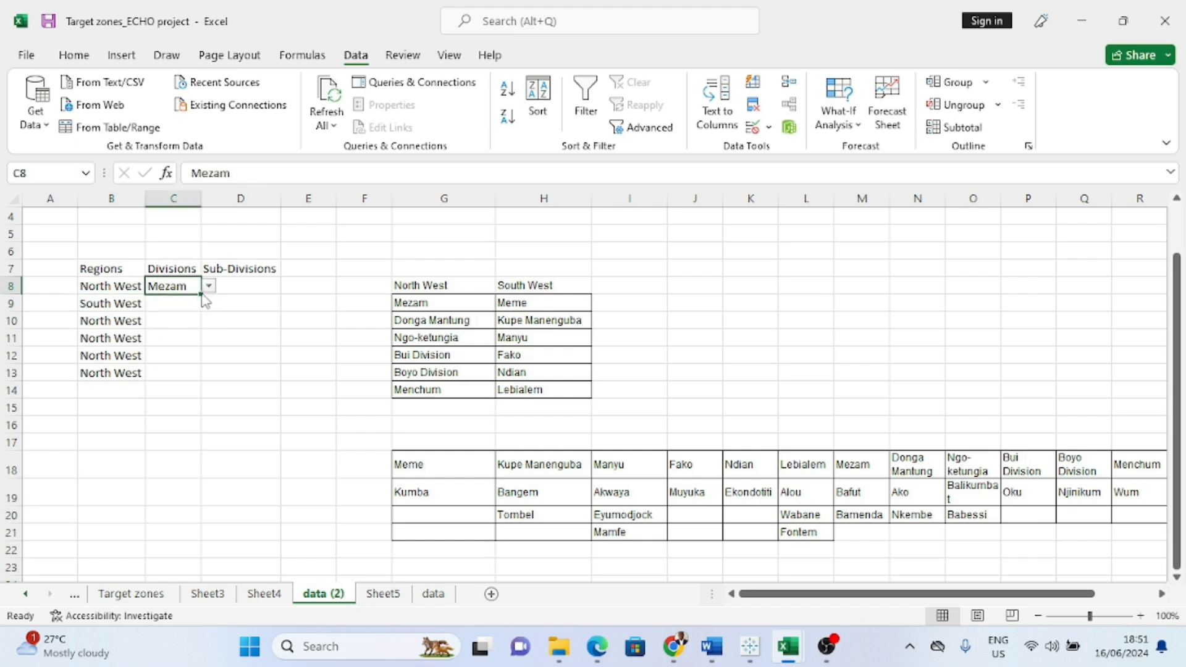
drag(200, 296, 200, 342)
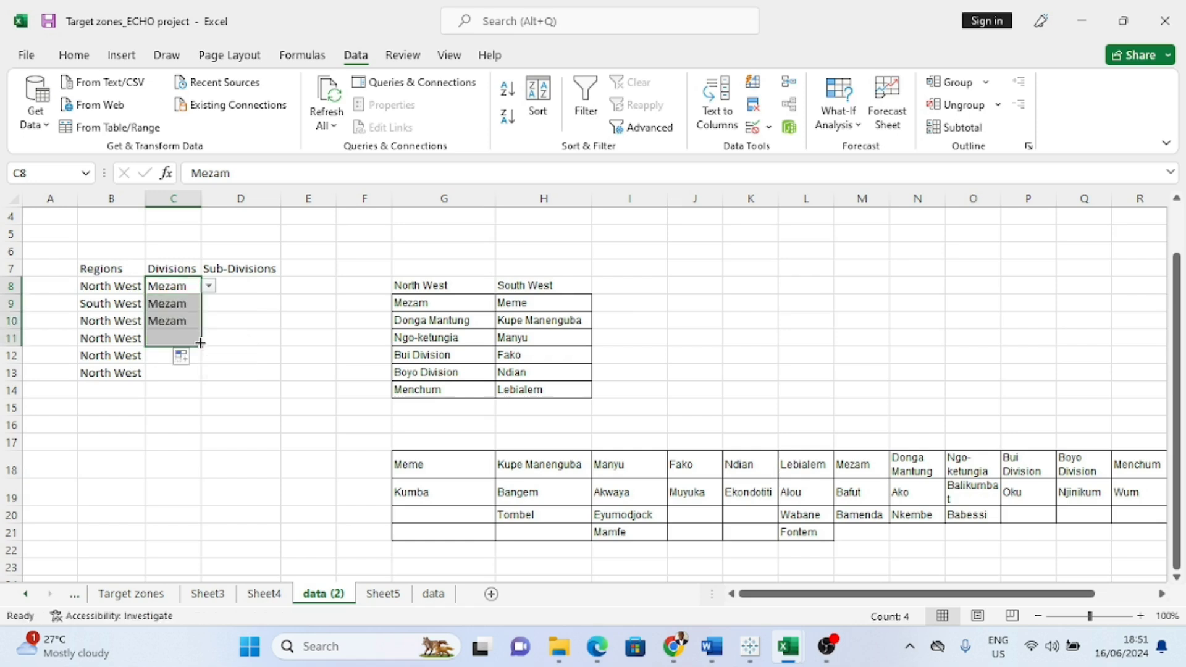
click(242, 320)
Choose North West in cell B9 and check the division choices offered in cell C9
click(113, 303)
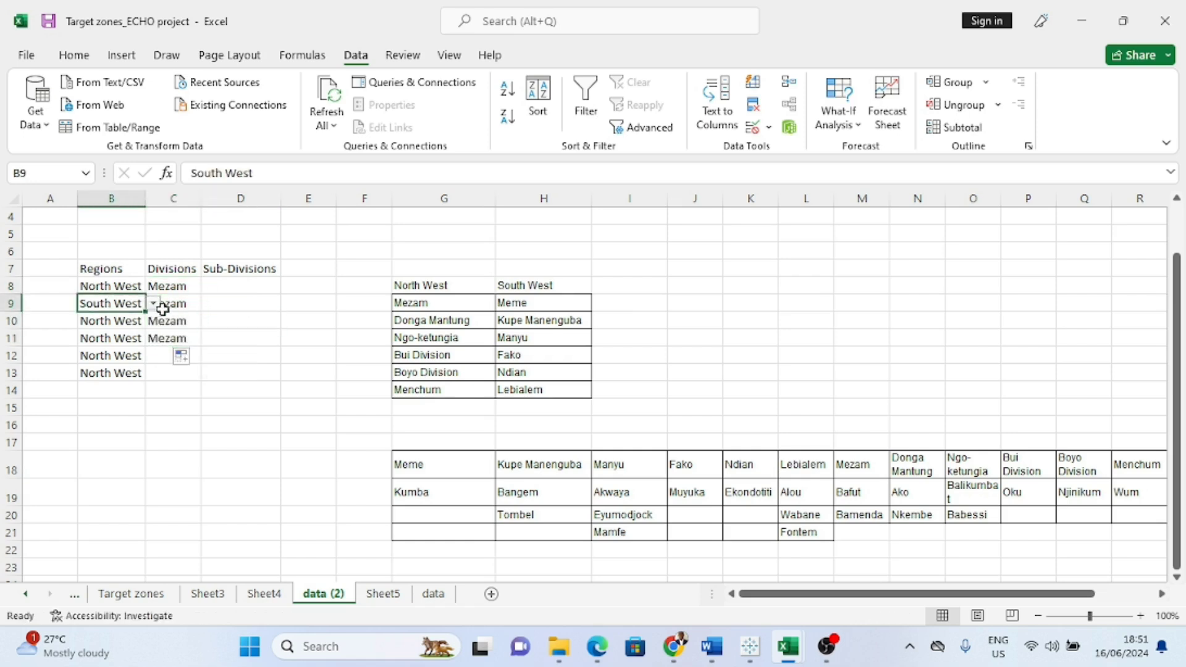
click(153, 303)
click(114, 314)
click(176, 304)
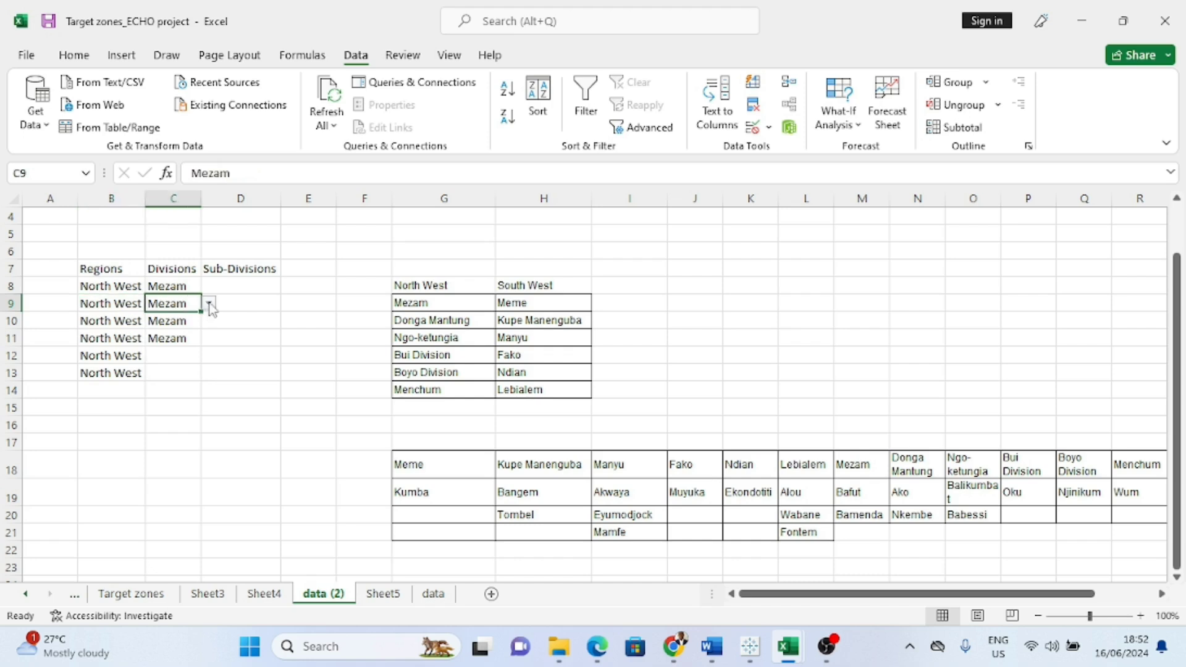
click(210, 303)
click(258, 307)
Choose South West in cell B9 and check whether the division choices in cell C9 follow it
click(124, 309)
click(152, 305)
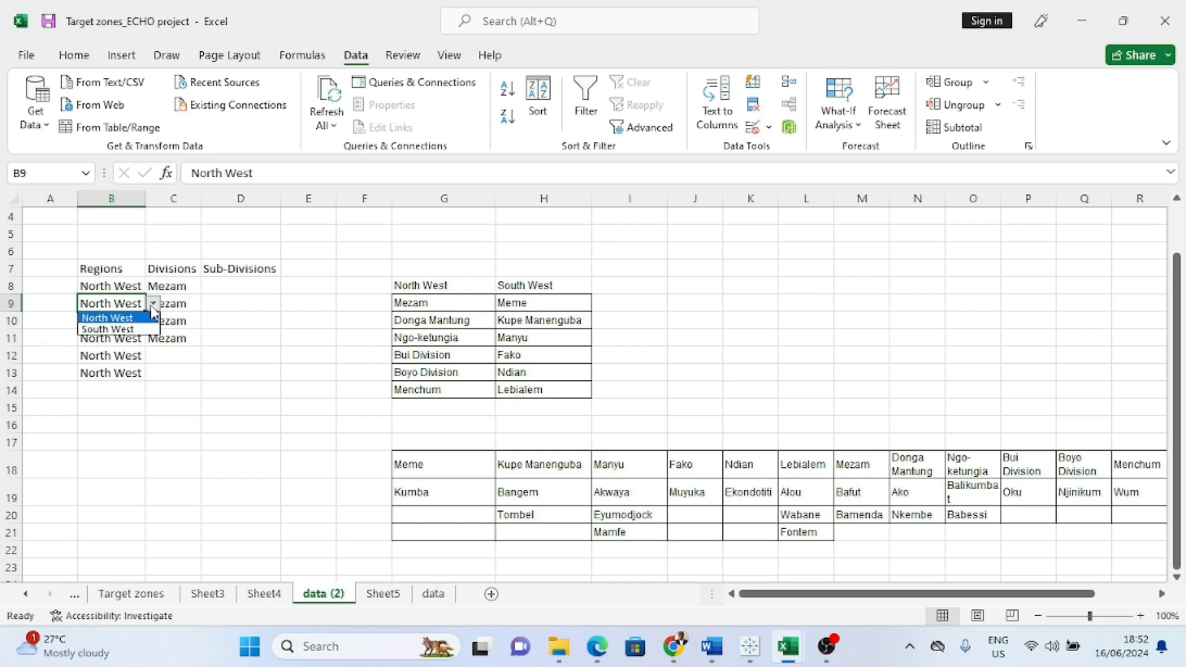
click(115, 329)
click(179, 305)
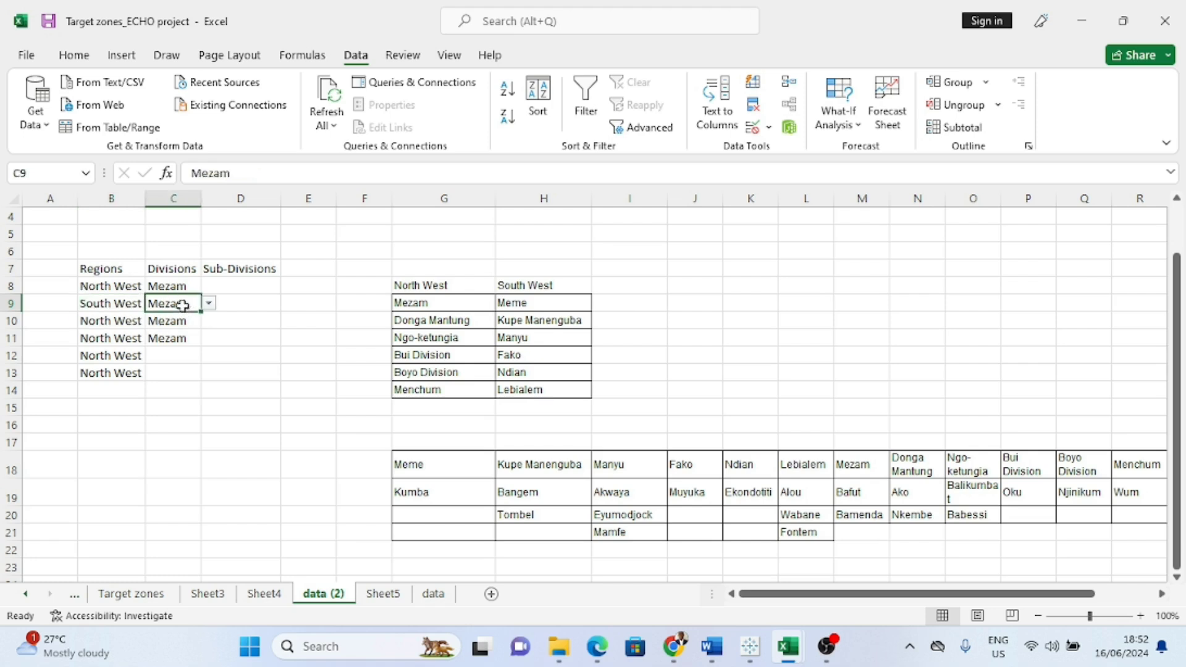
click(210, 305)
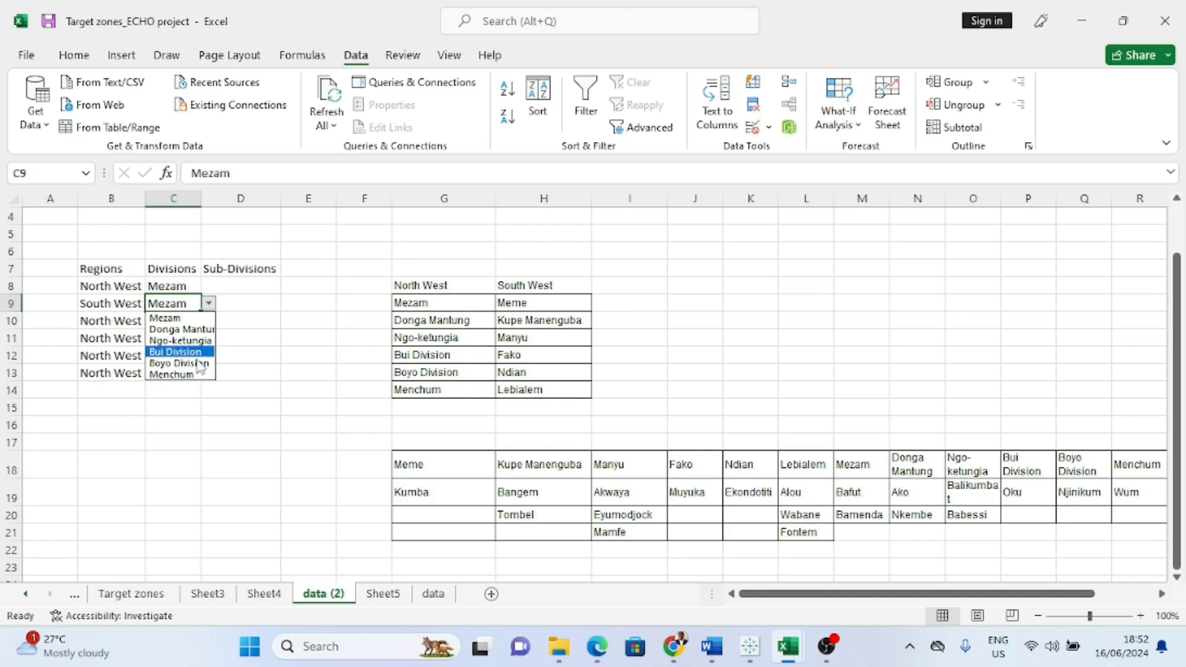
key(Escape)
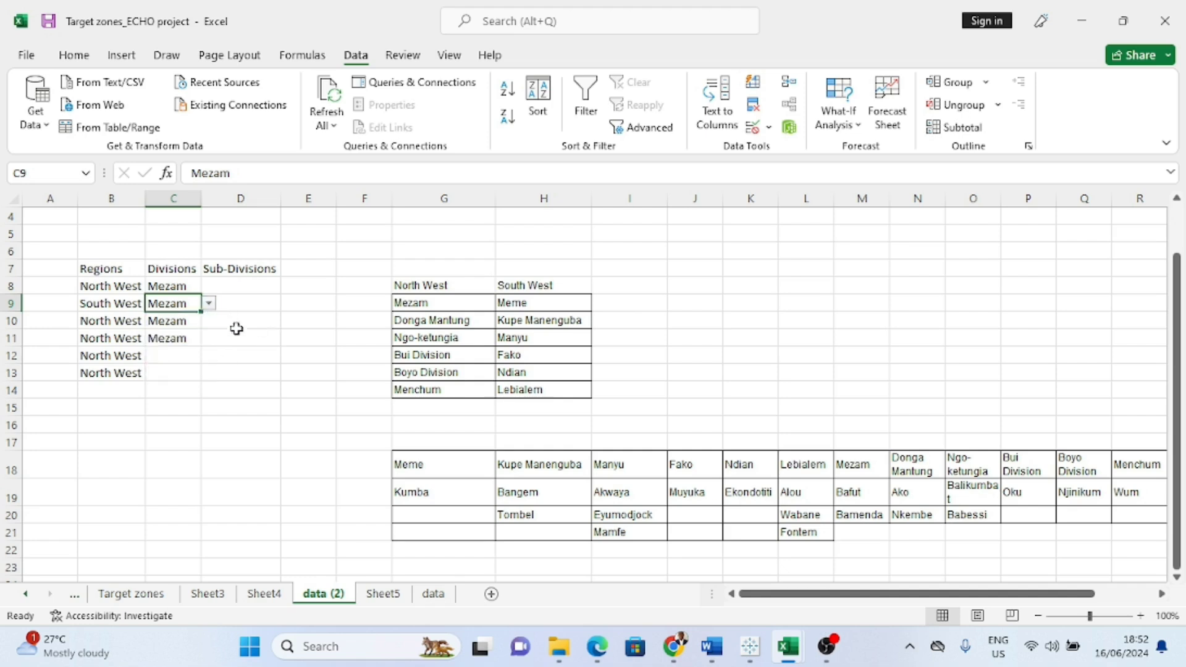
drag(199, 302, 248, 322)
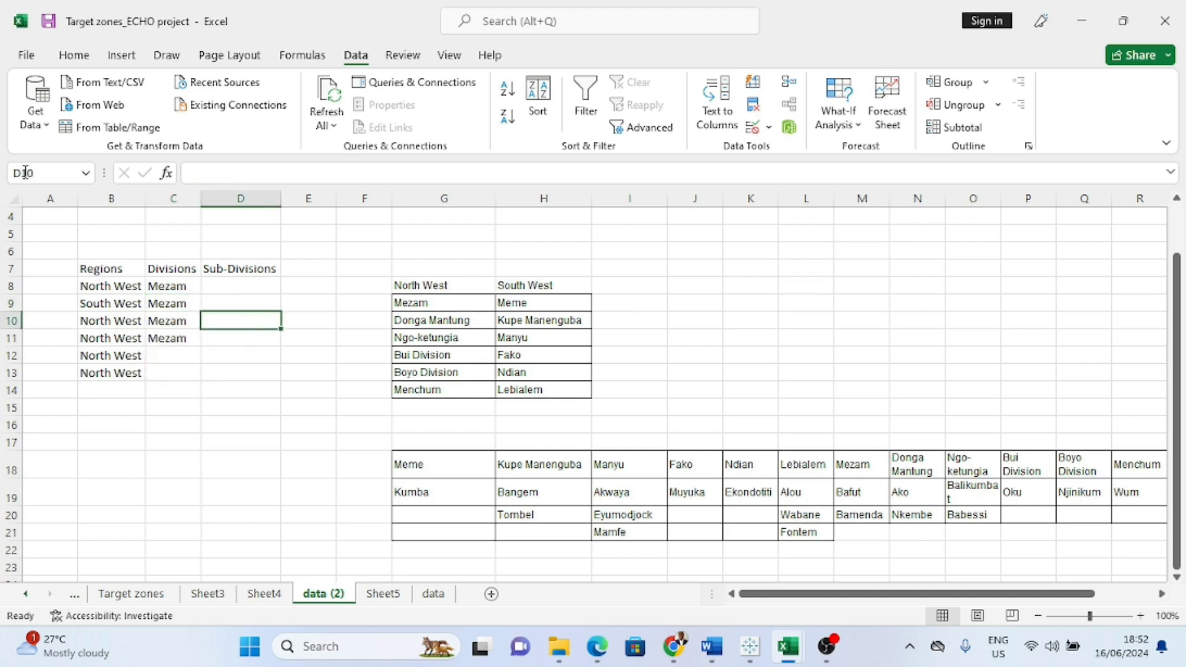
Undo the region changes in cell B9 and the fills of the region and division dropdowns below row 8
click(72, 55)
click(28, 81)
click(27, 81)
click(28, 81)
click(27, 81)
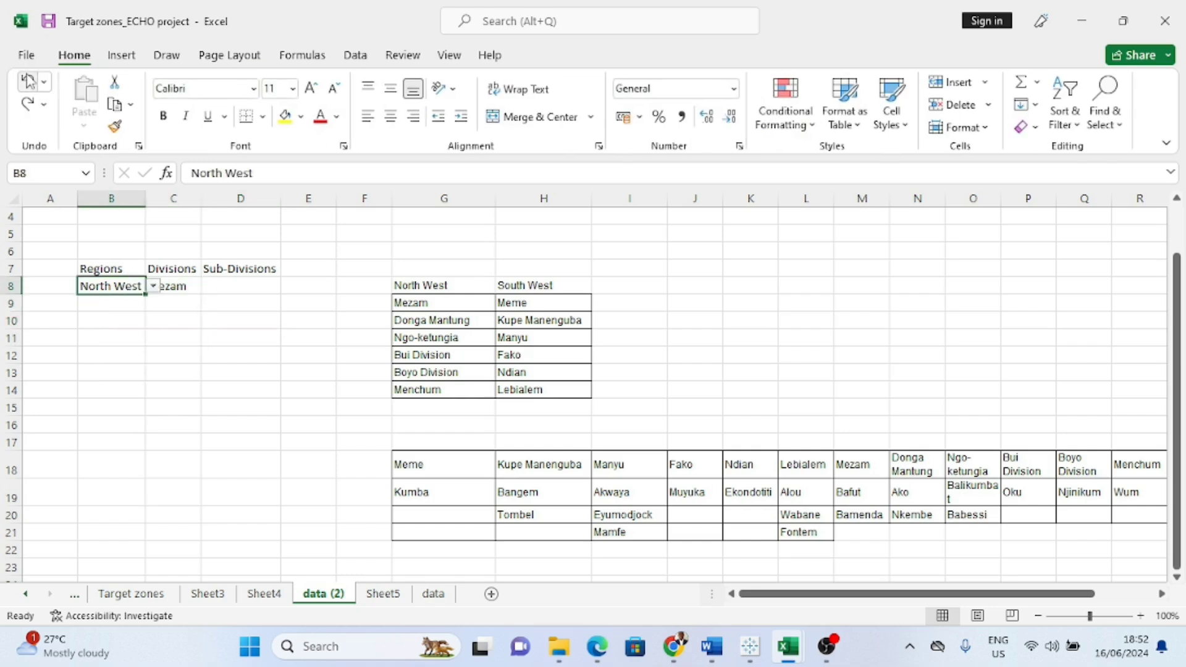
Make the lookup row relative in cell C8's List validation source: =XLOOKUP($B8,$G$8:$H$8,$G$9:$H$14)
click(176, 280)
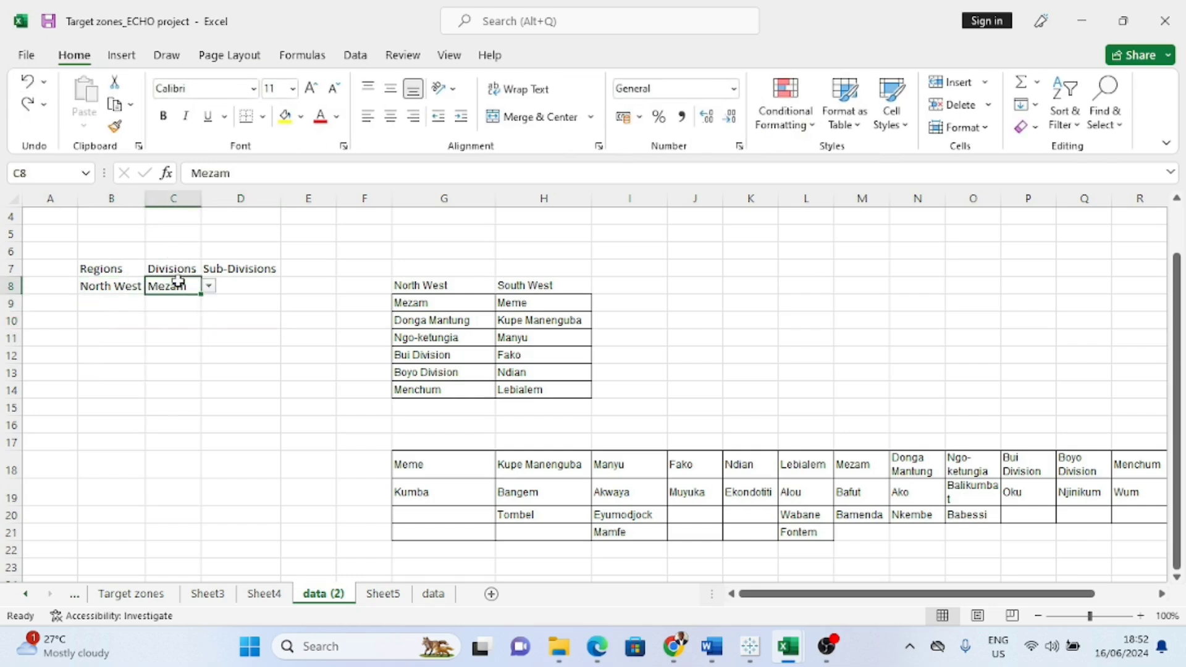
click(226, 289)
click(170, 286)
click(358, 57)
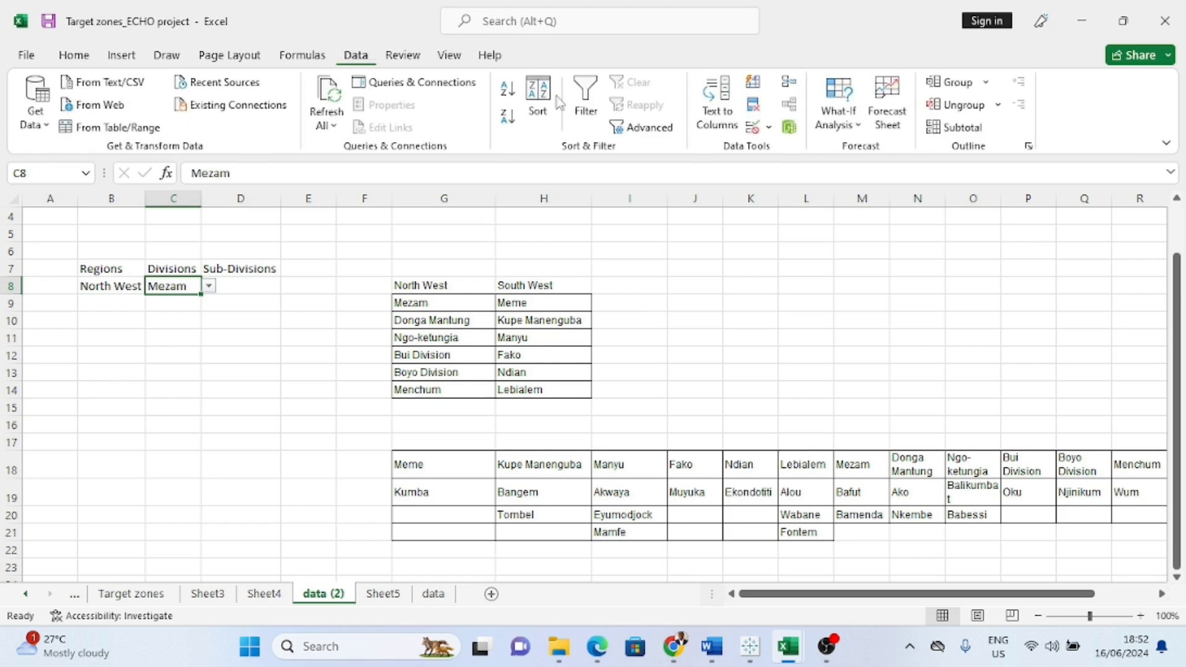
click(754, 127)
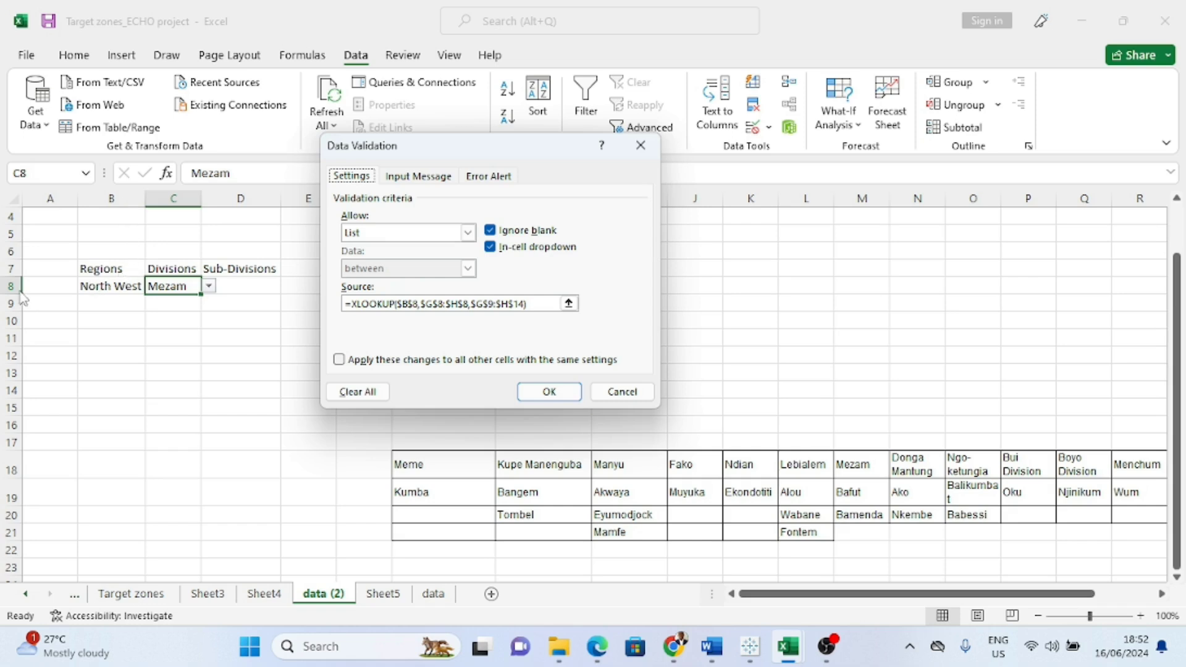
click(412, 303)
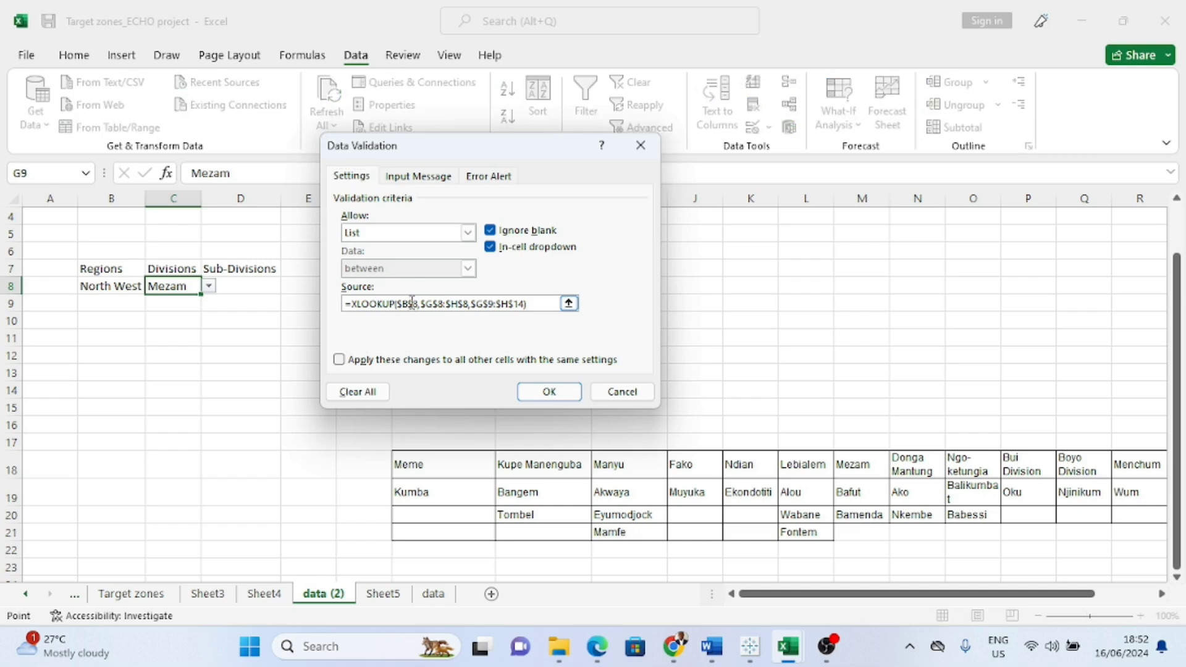
key(BackSpace)
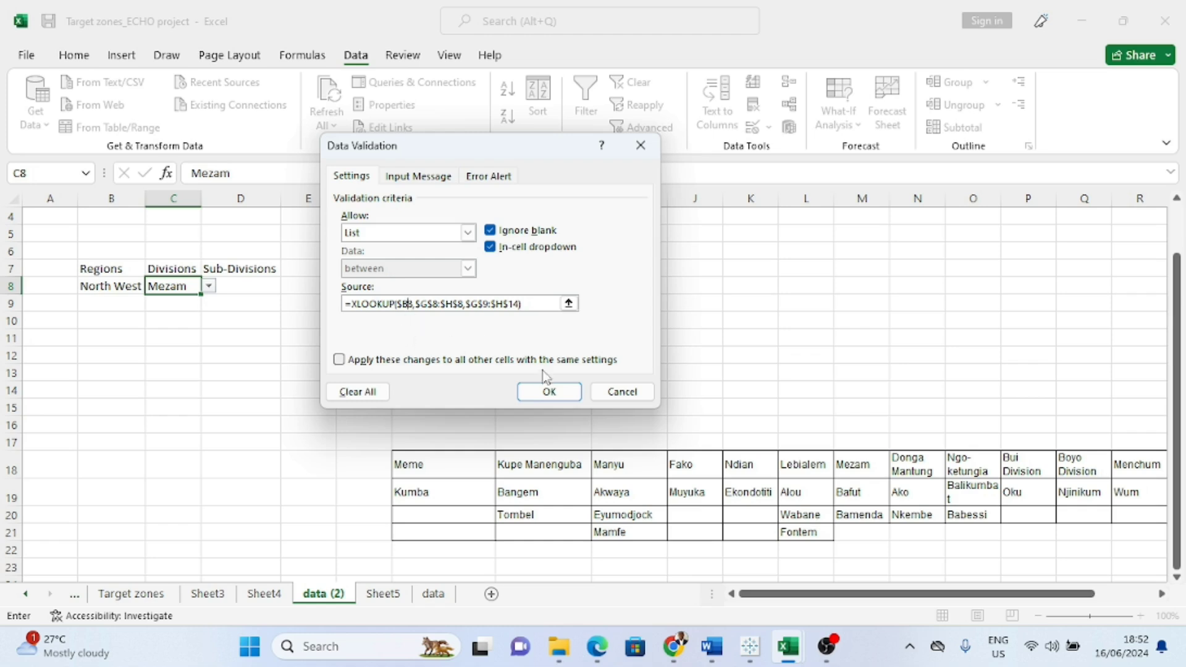
click(544, 391)
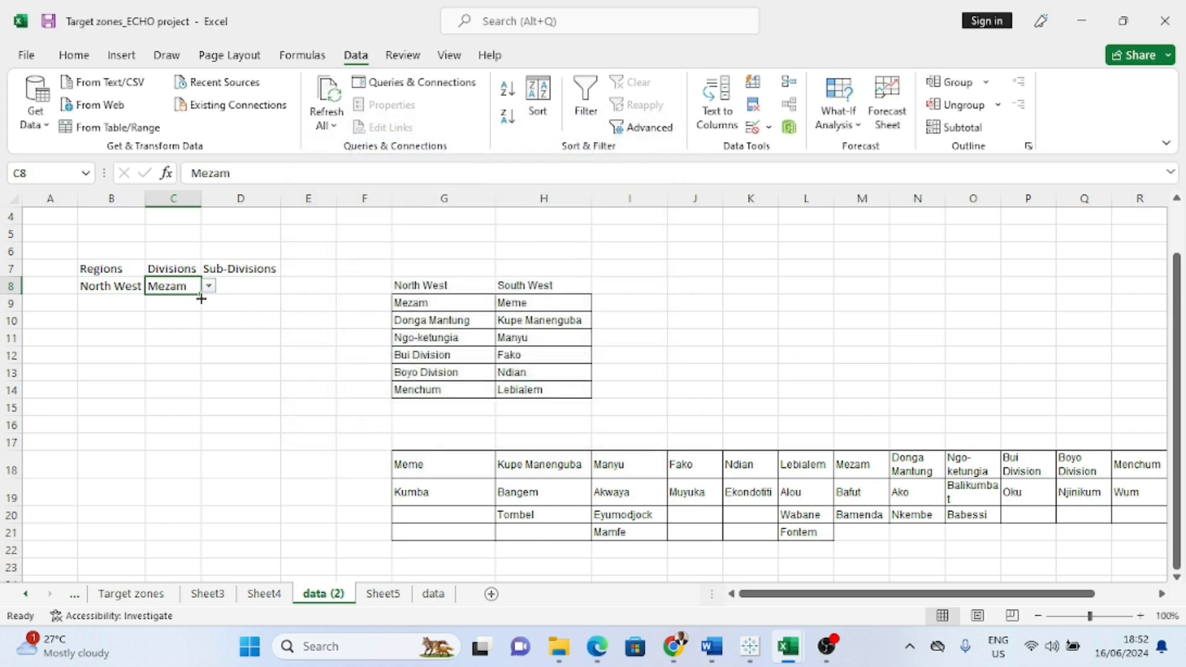
Fill the division dropdown in cell C8 and the region dropdown in cell B8 down to row 13
drag(201, 298, 204, 378)
drag(117, 285, 260, 287)
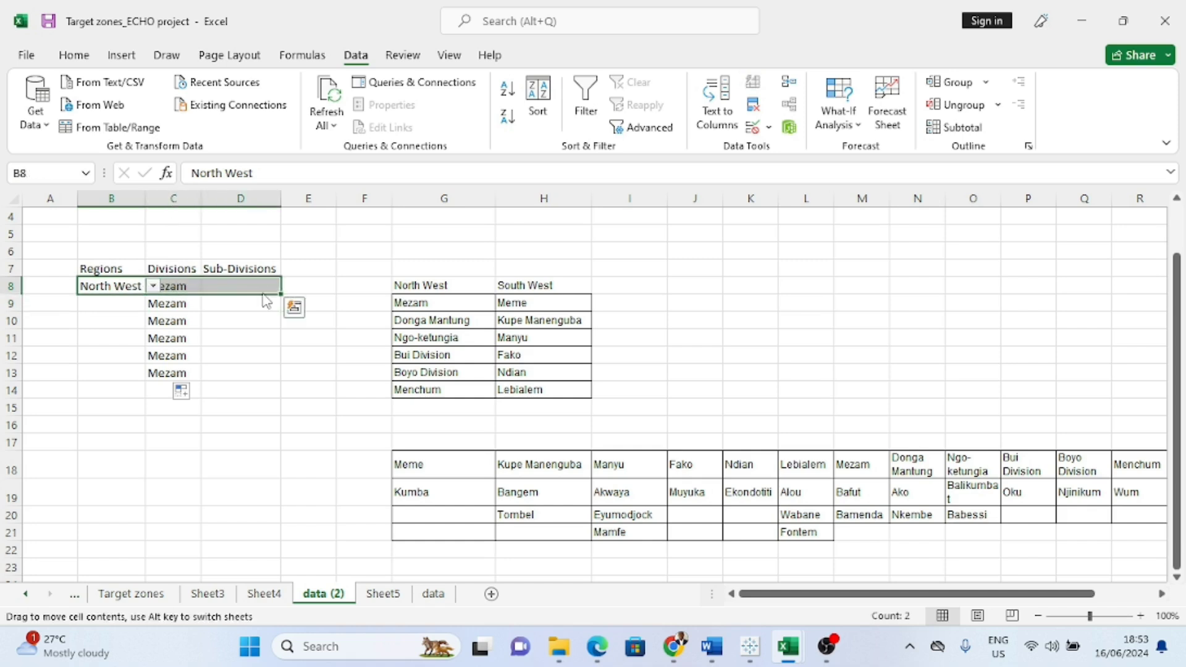
click(262, 324)
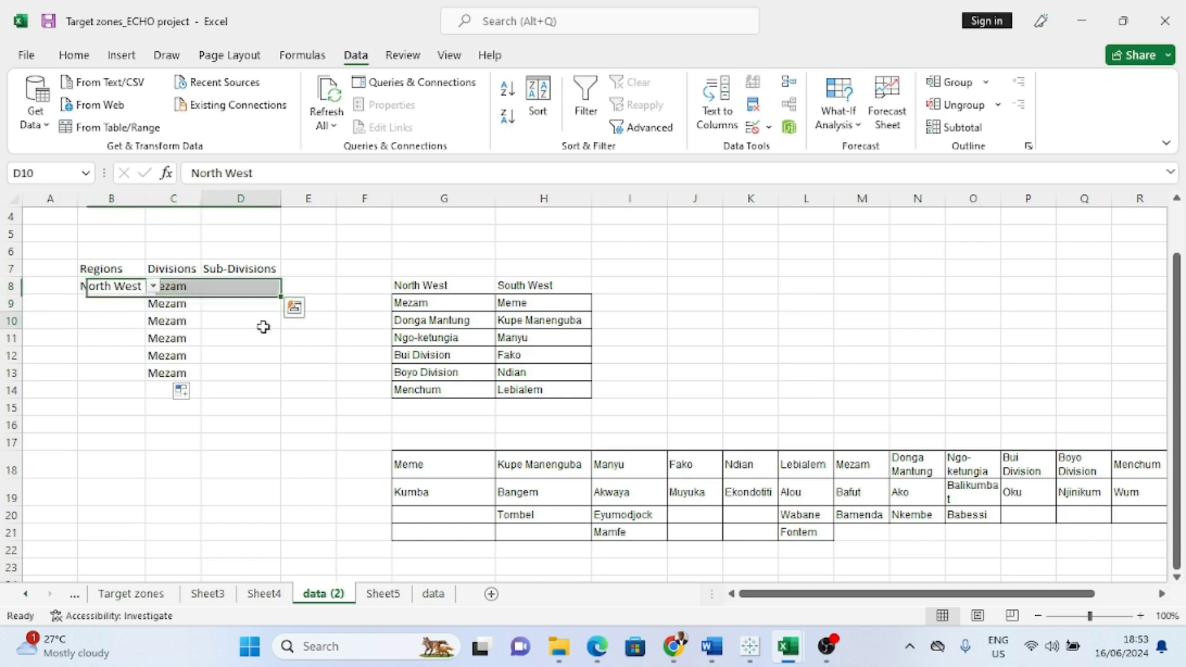
click(126, 286)
drag(144, 296, 133, 378)
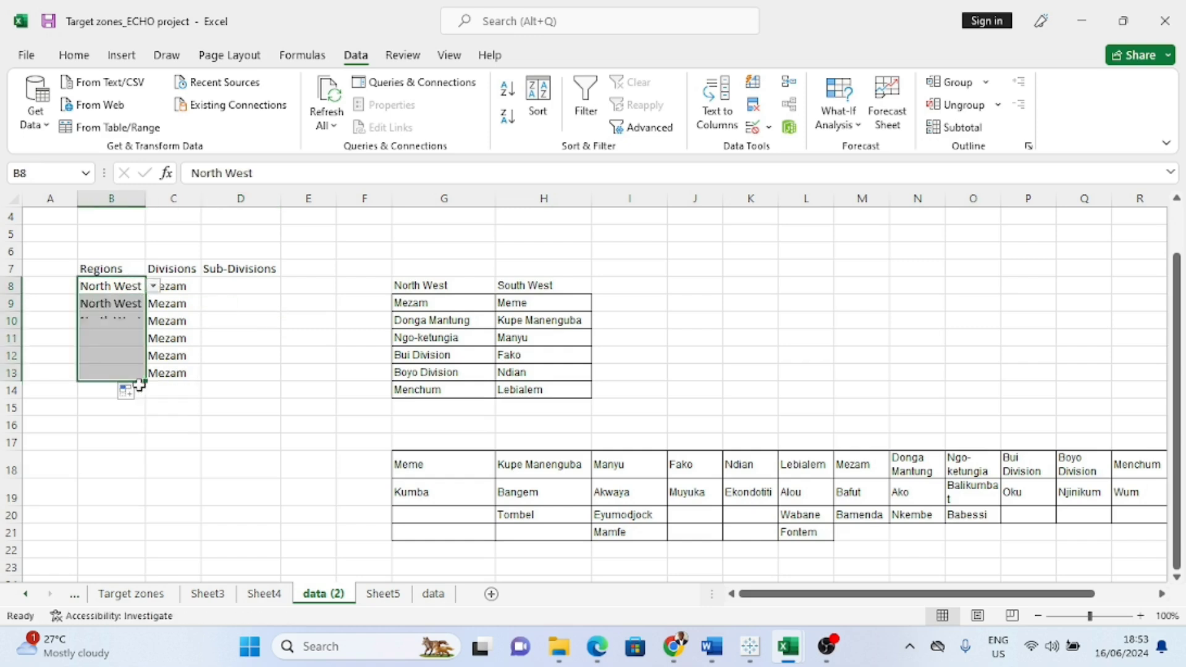
Choose South West as the region in cell B10 and check the division choices offered in cell C10
click(102, 301)
click(119, 322)
click(152, 320)
click(137, 347)
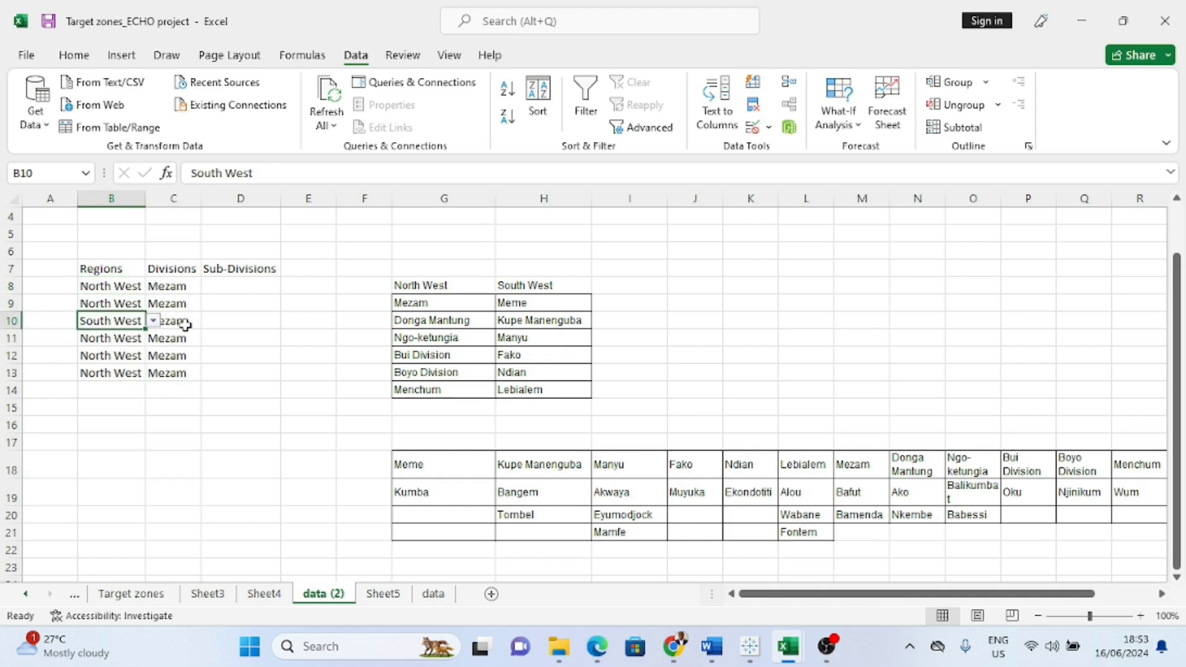
click(179, 321)
click(209, 322)
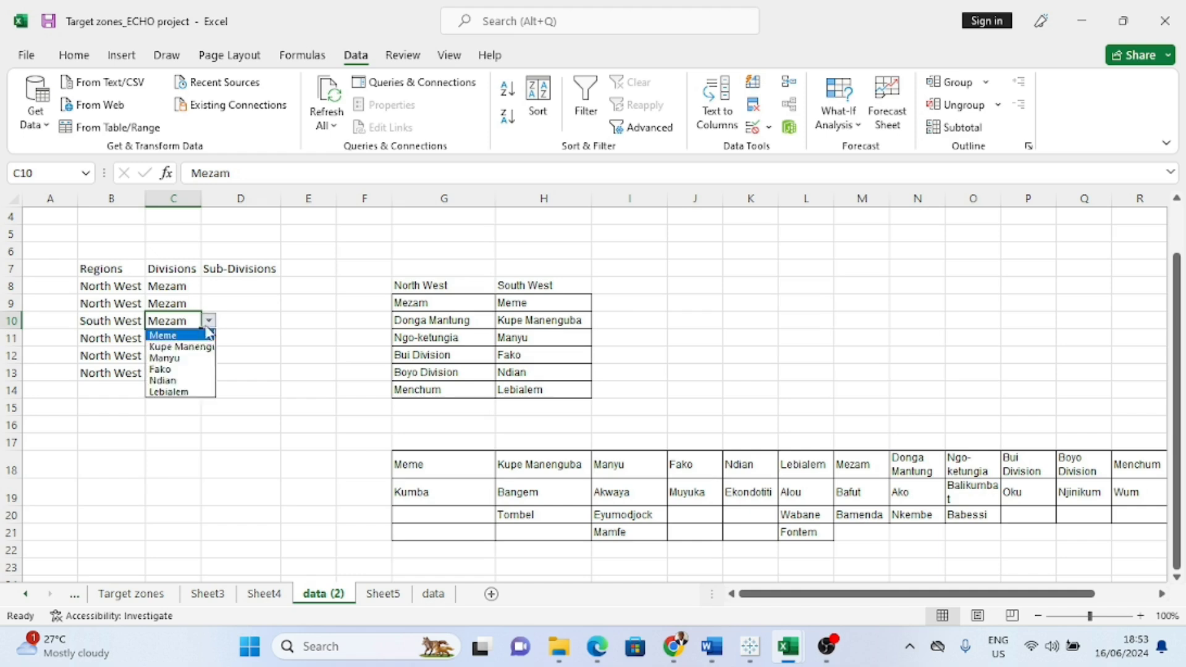
key(Escape)
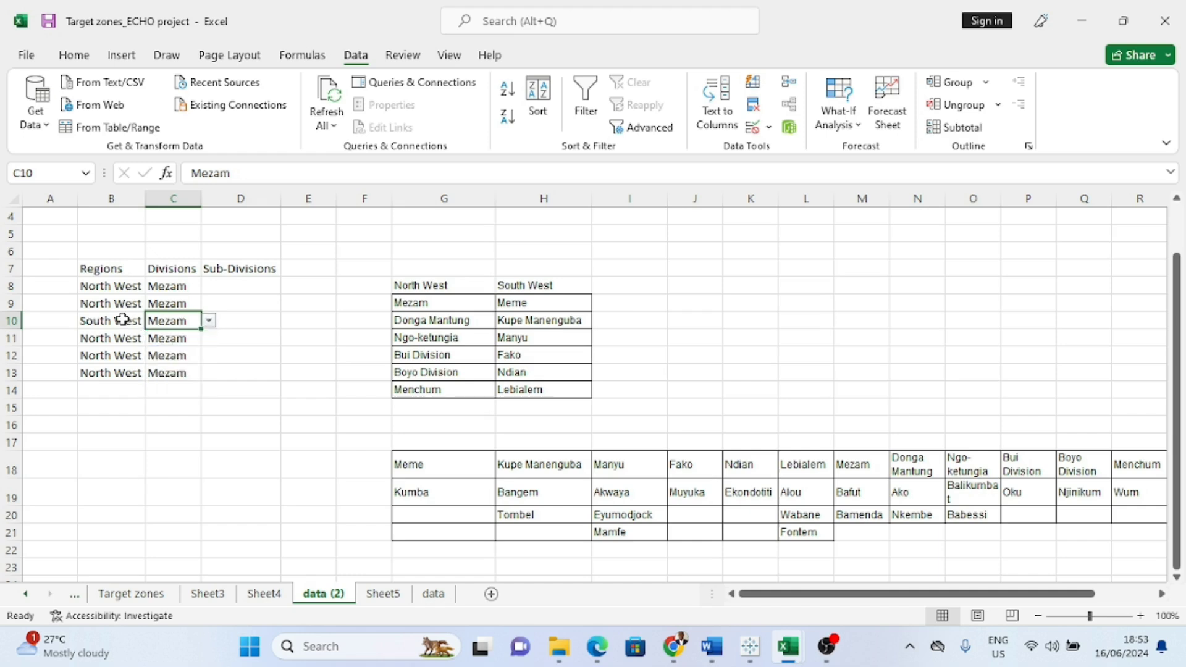
Set the region in cell B10 to North West and check the division choices offered in cell C10
click(123, 319)
click(153, 321)
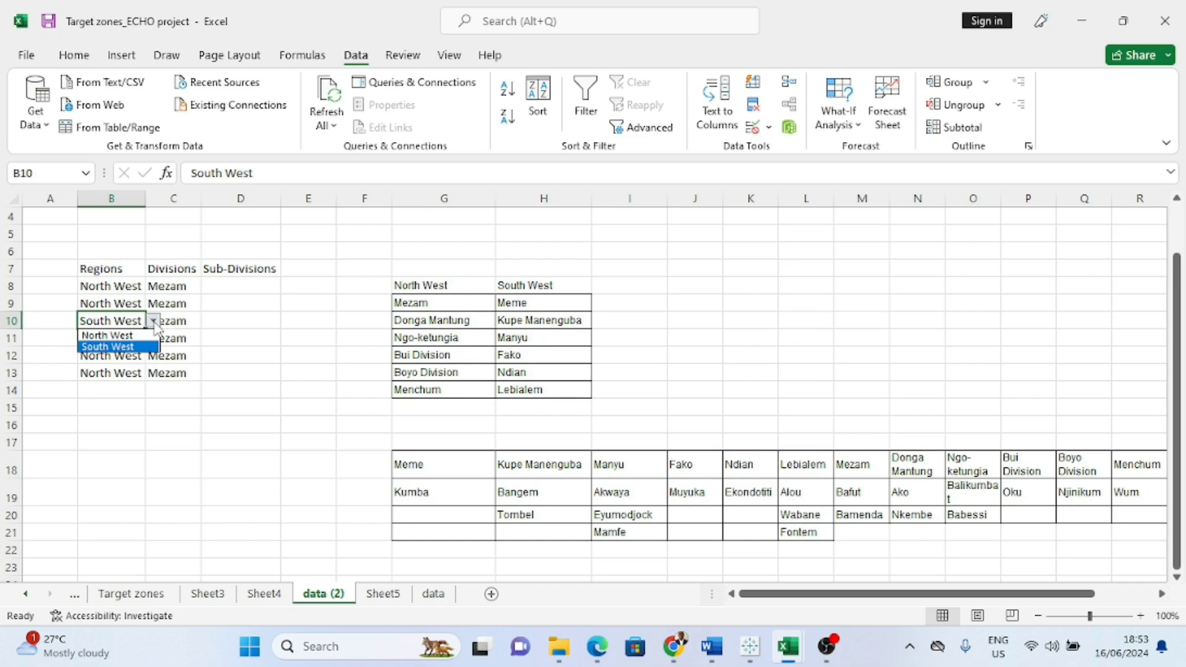
click(108, 336)
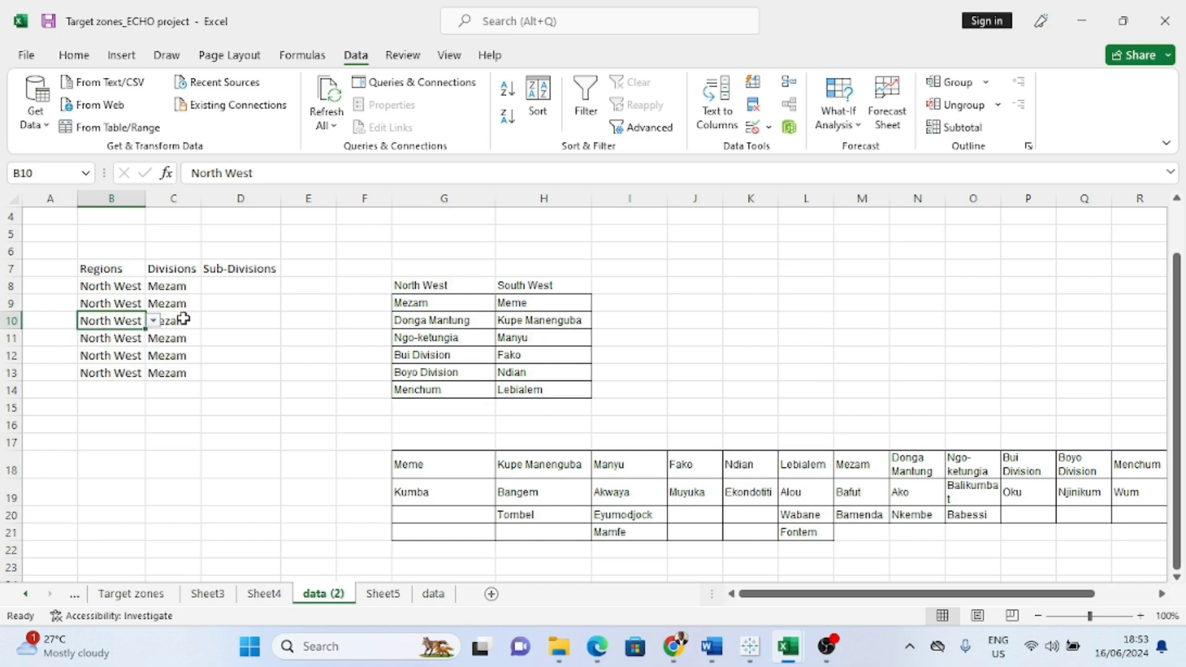
click(183, 319)
click(209, 320)
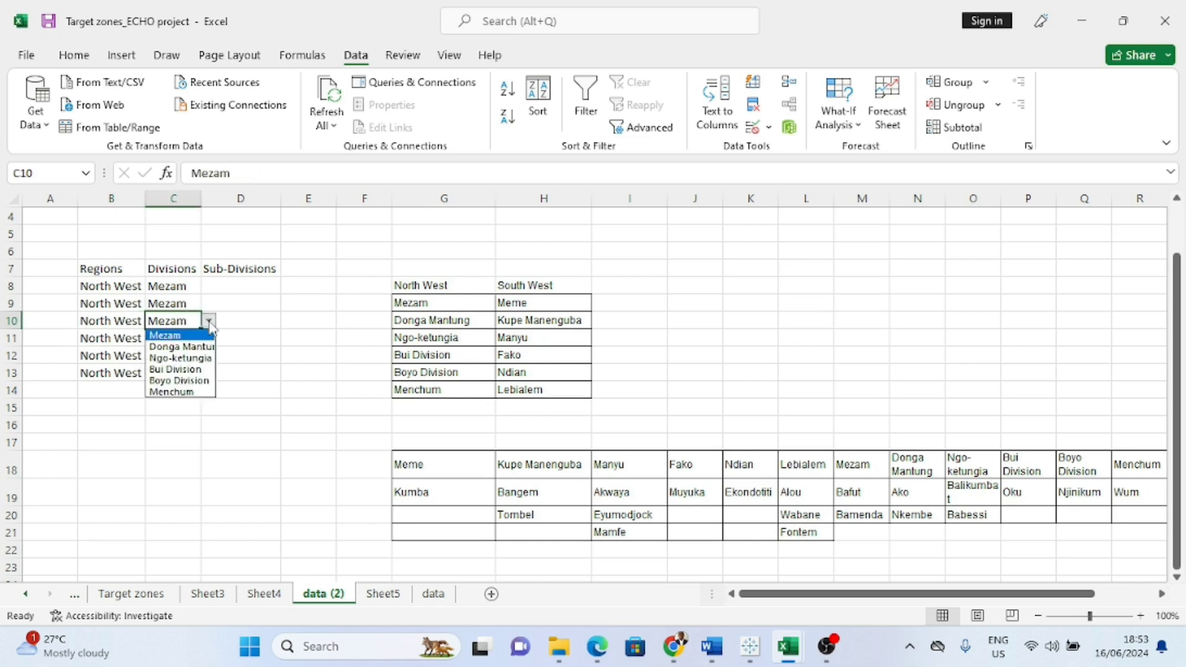
key(Escape)
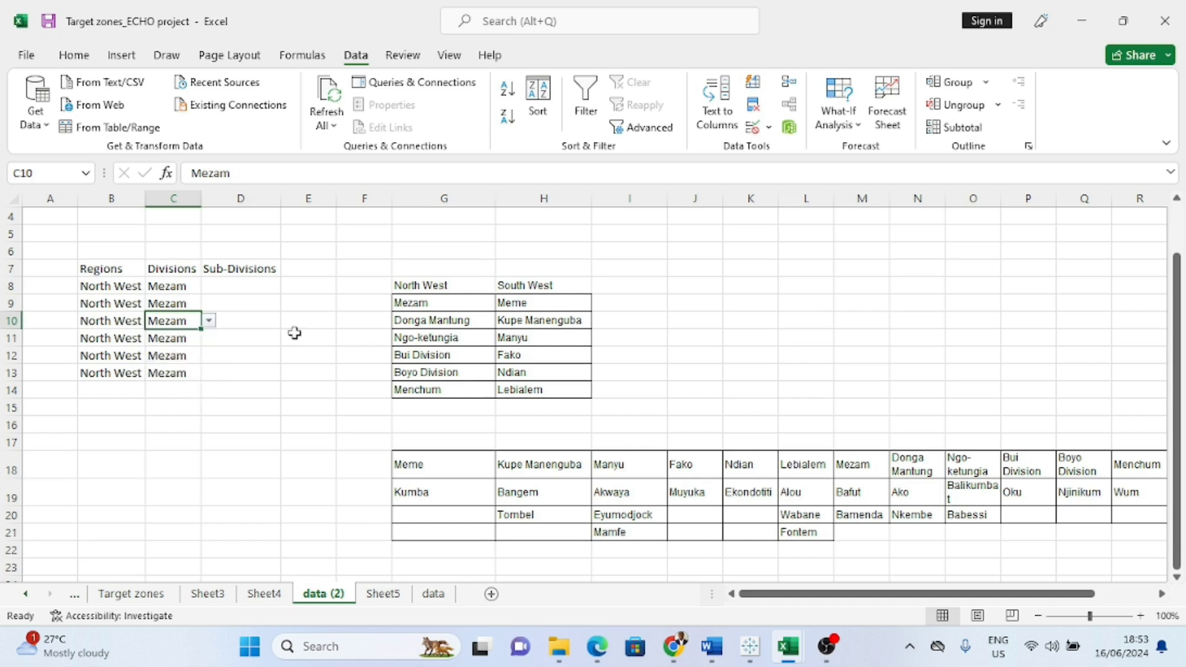